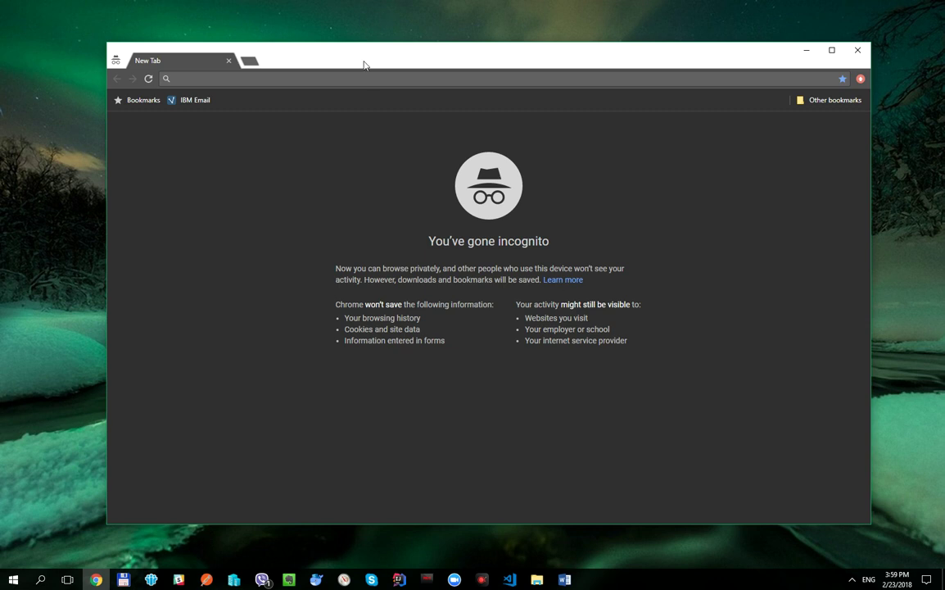
Load the Data simulator at localhost:8090 to show its Sessions page.
text(localhost:8090)
key(Return)
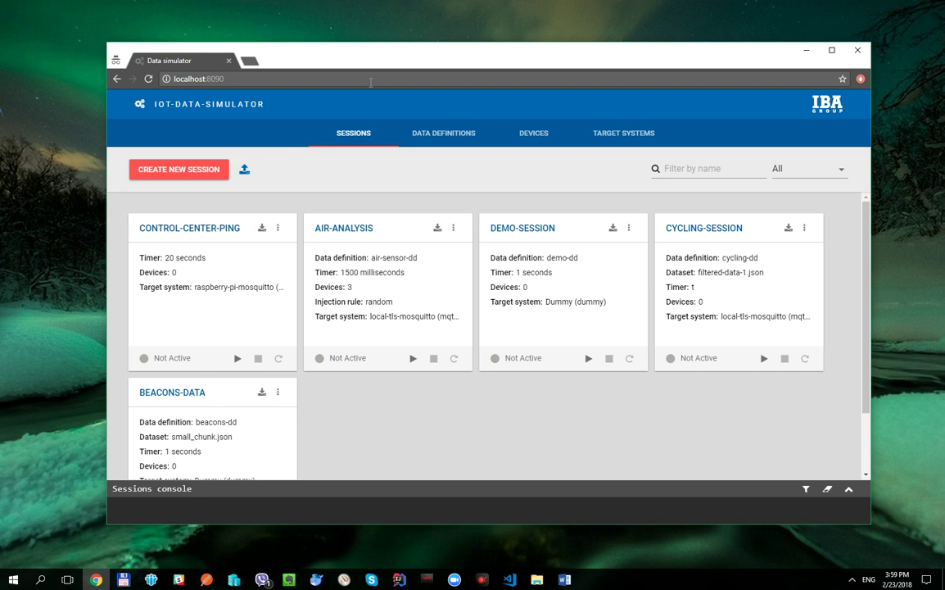
Start a new session and open the Create definition wizard from its first step.
click(189, 171)
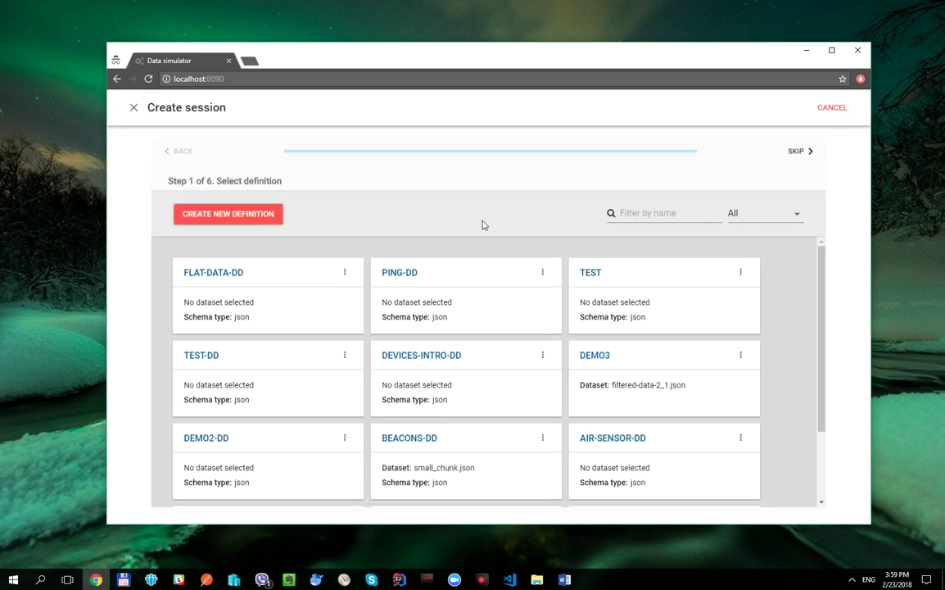
click(245, 215)
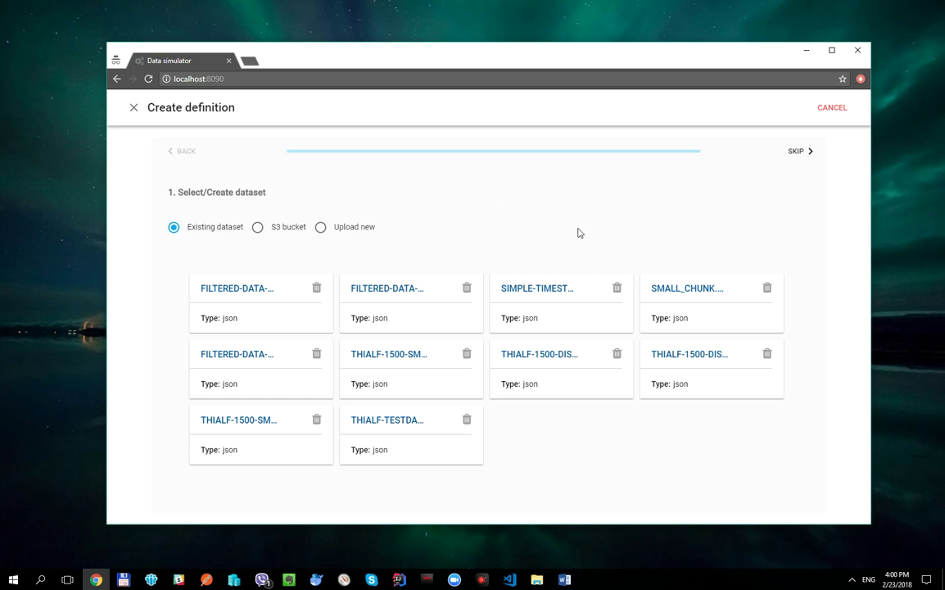
Skip the dataset step and add a first property row to the json object schema.
click(797, 152)
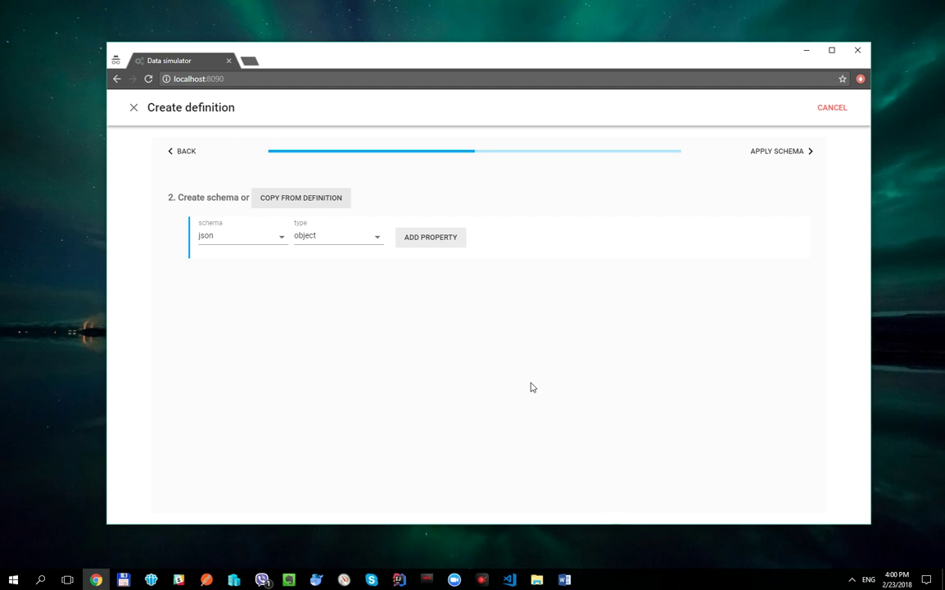
click(441, 241)
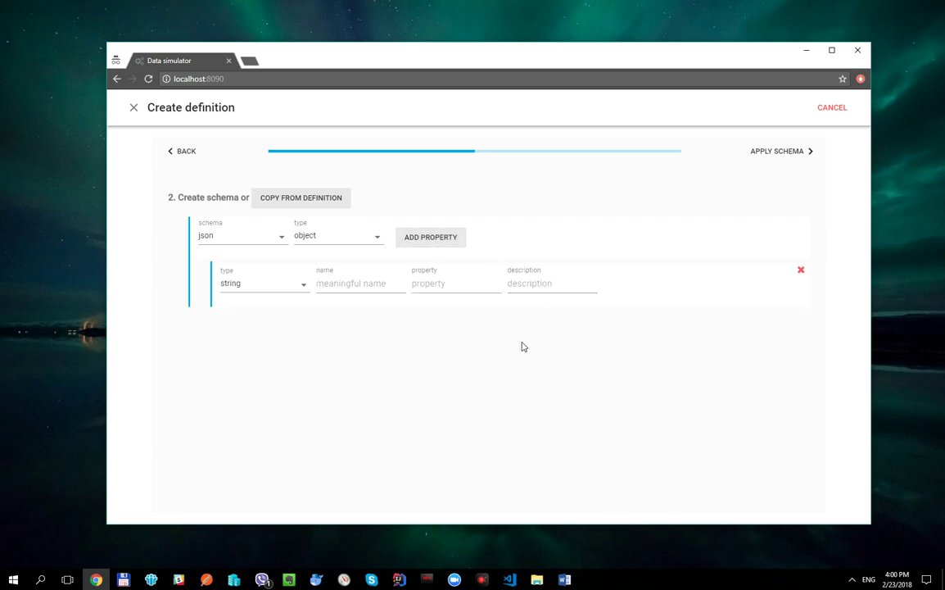
Make the first property a string named id with key id, and add two more property rows.
click(300, 285)
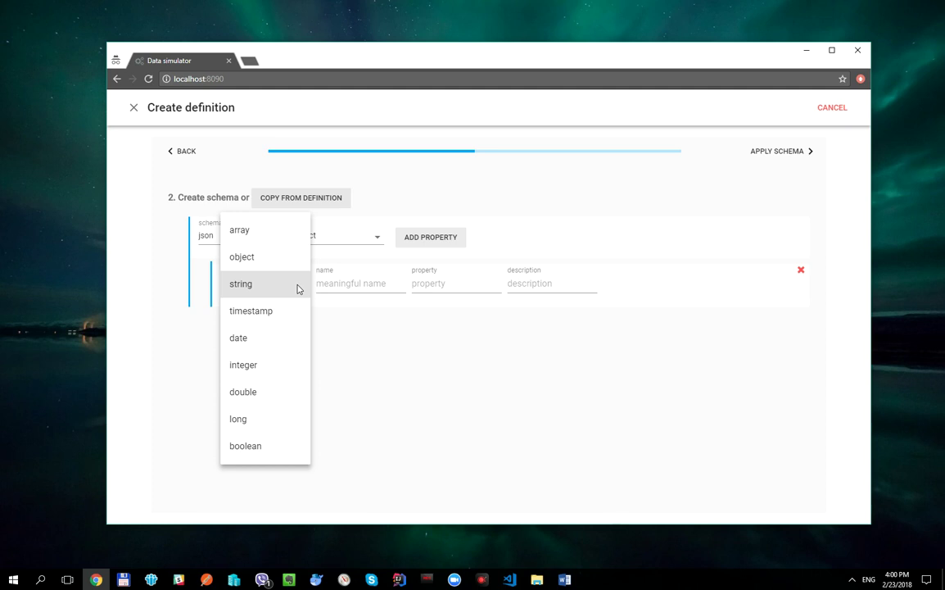
click(401, 327)
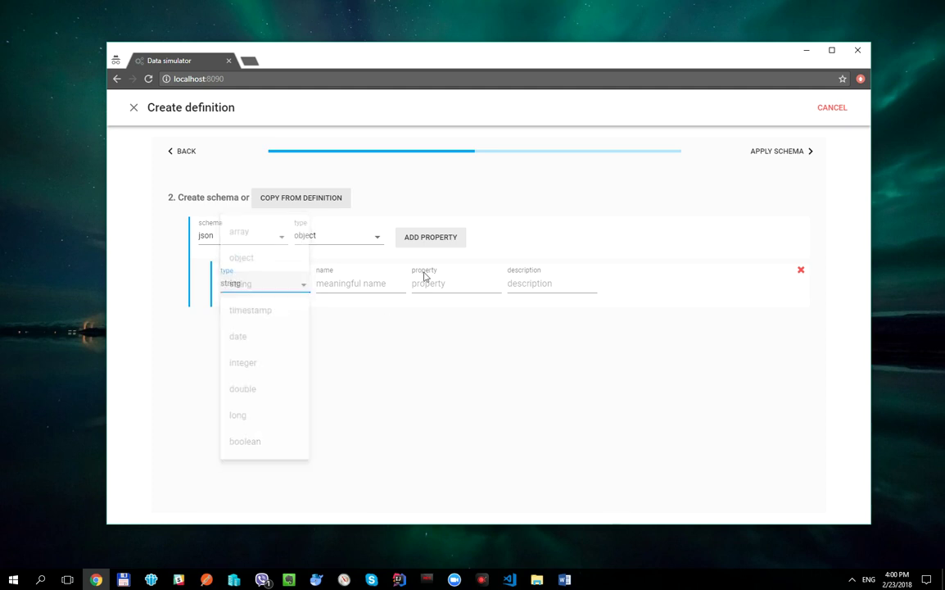
click(437, 240)
click(437, 240)
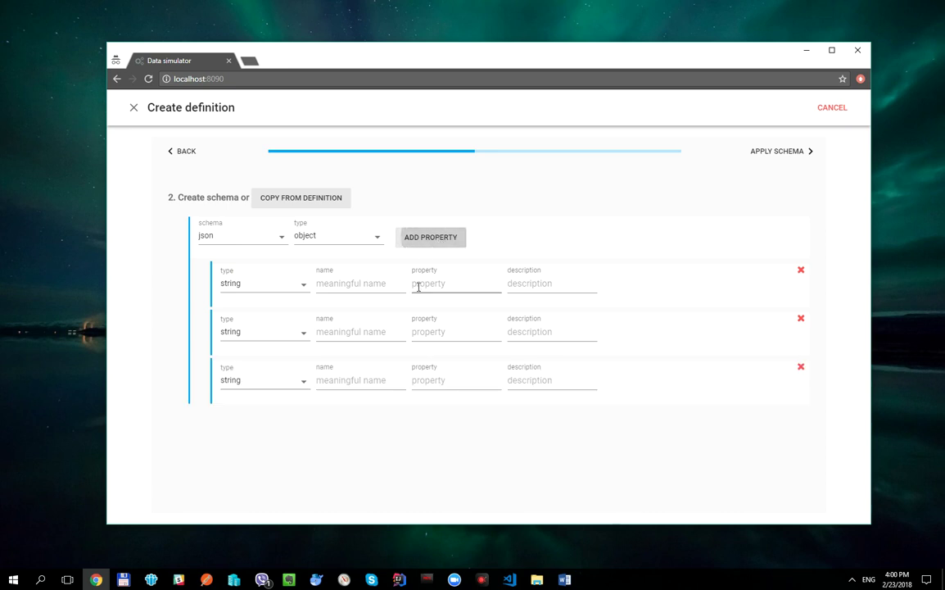
click(369, 286)
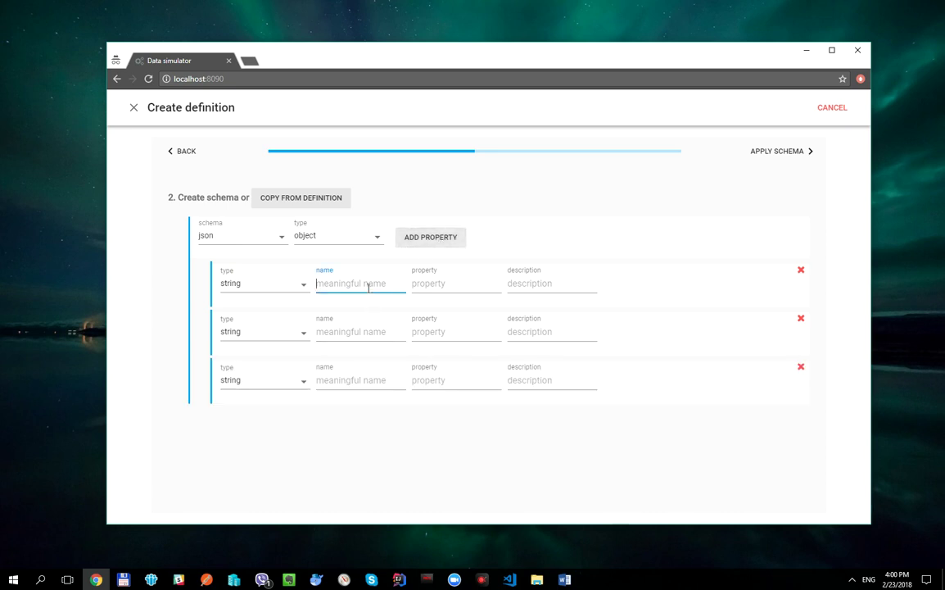
text(id)
key(Tab)
text(id)
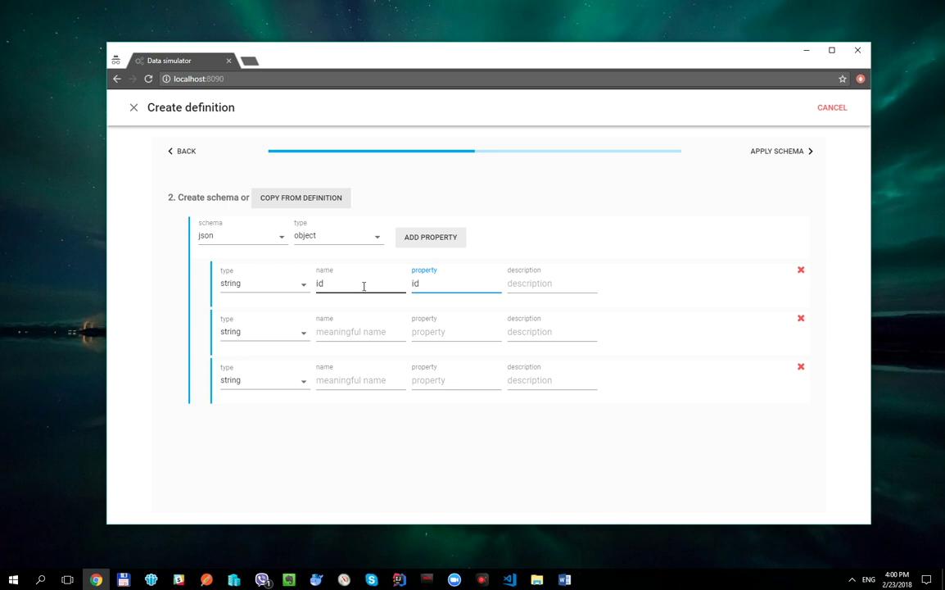
Make the second property a timestamp named timestamp with key time.
click(305, 336)
click(271, 359)
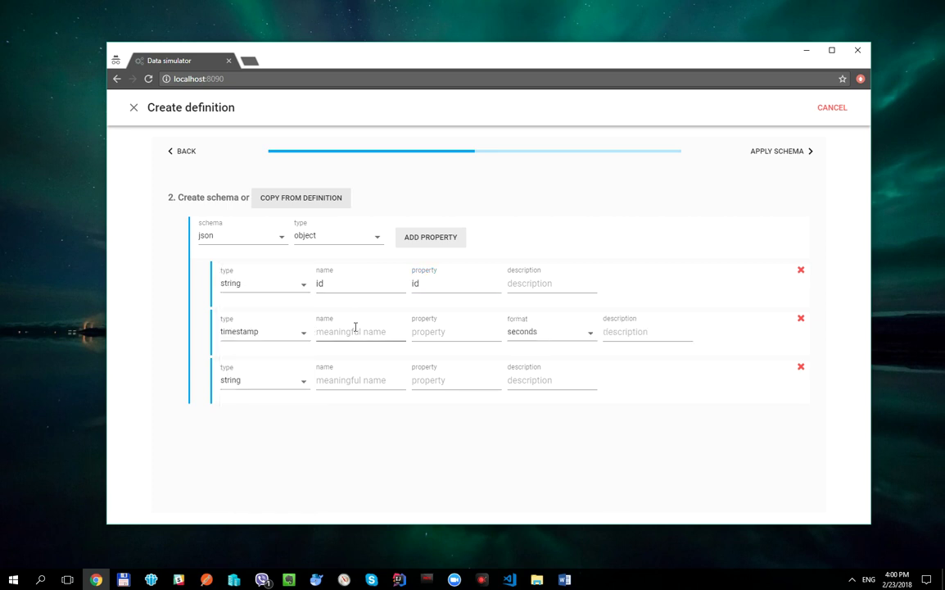
click(359, 333)
text(time)
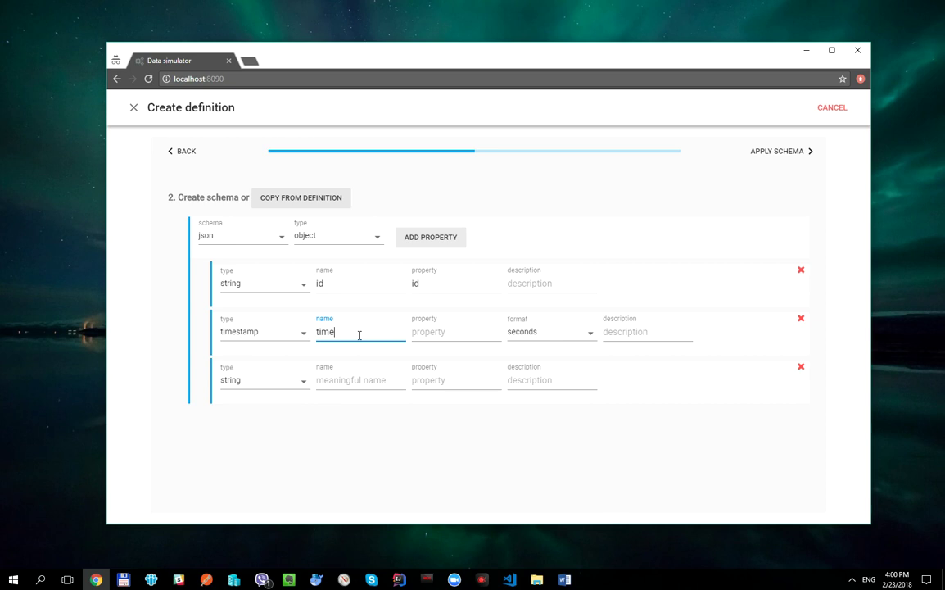
text(stamp)
key(Tab)
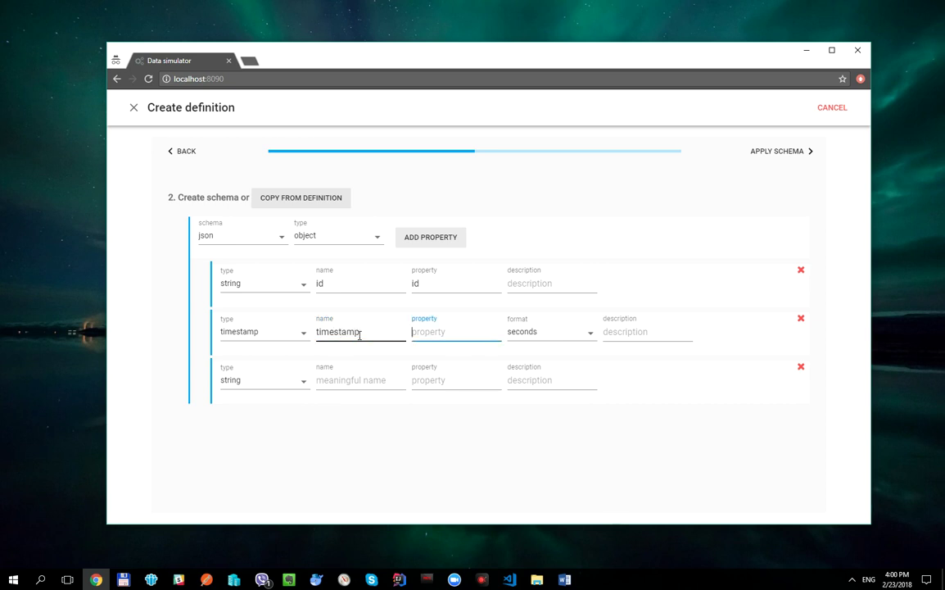
text(time)
click(455, 450)
Make the third property a double named temperature with key temp.
click(305, 387)
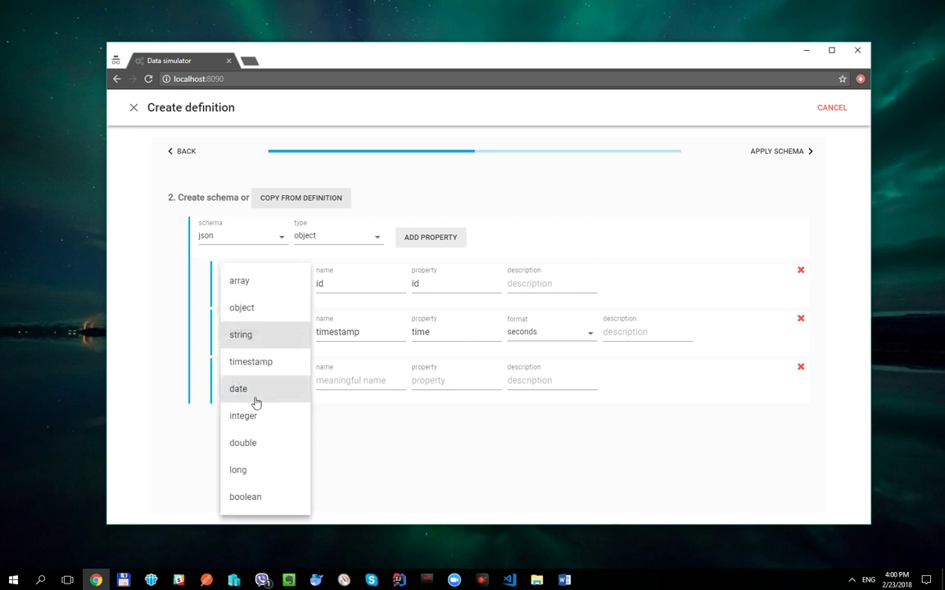
click(244, 441)
click(358, 379)
text(te)
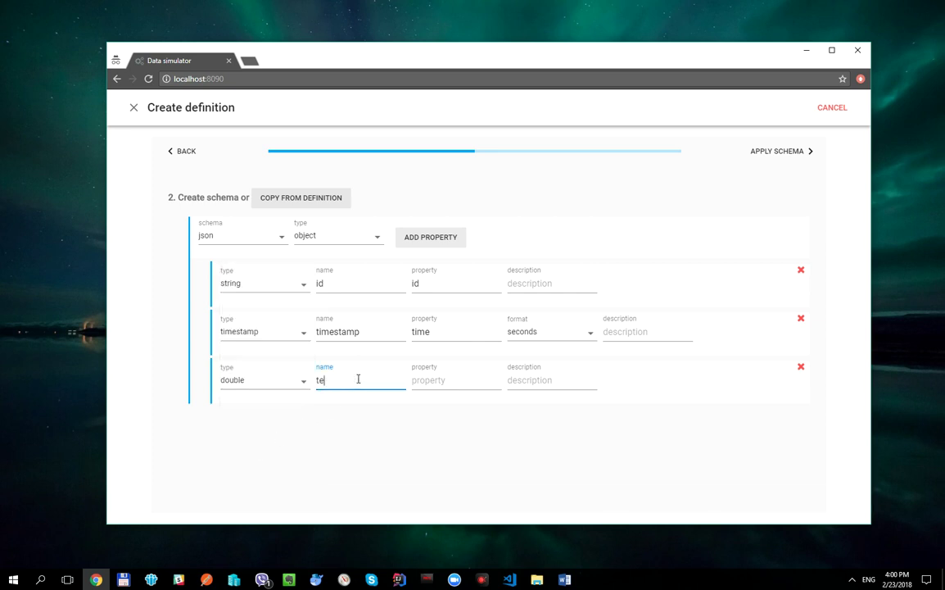
text(mperature)
key(Tab)
text(temp)
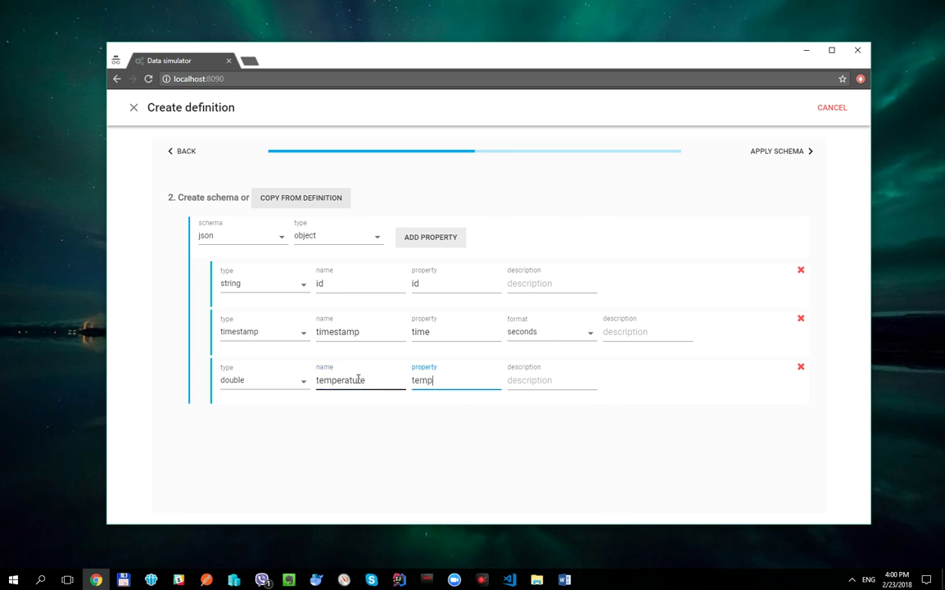
Apply the schema and create the definition under the name demo-1-dd.
click(791, 156)
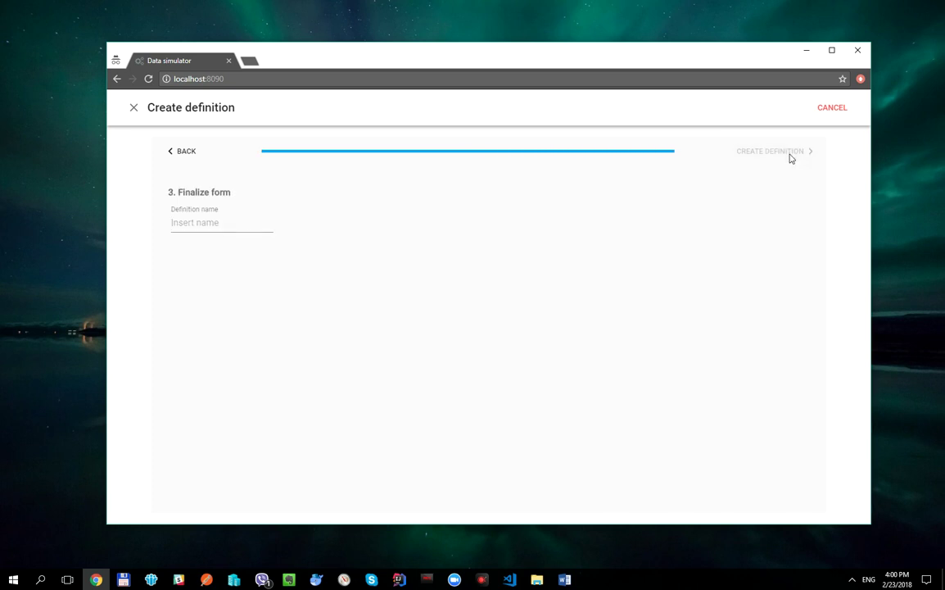
click(268, 225)
text(flat-dem)
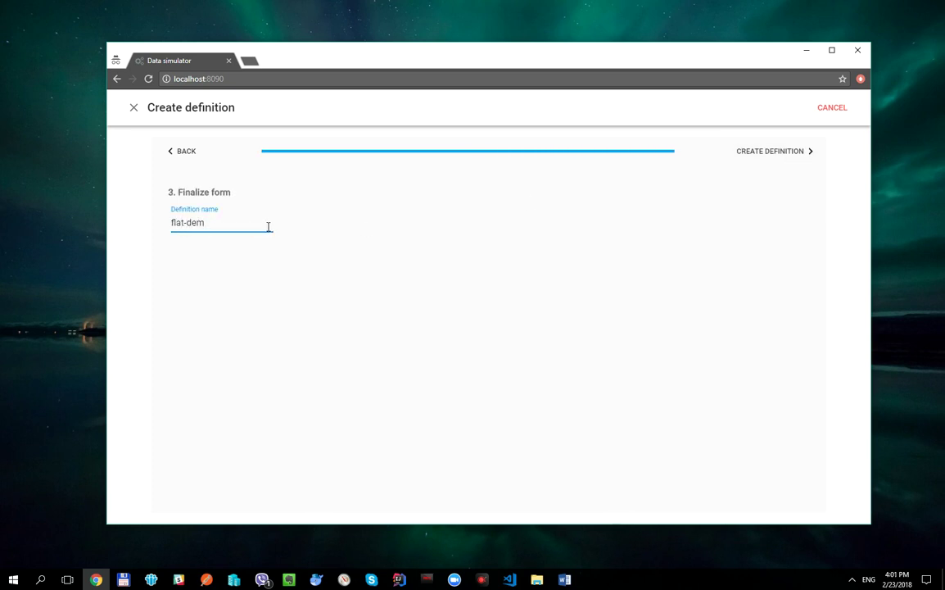
key(BackSpace)
key(BackSpace)
key(BackSpace)
key(BackSpace)
key(BackSpace)
key(BackSpace)
key(BackSpace)
key(BackSpace)
text(dem)
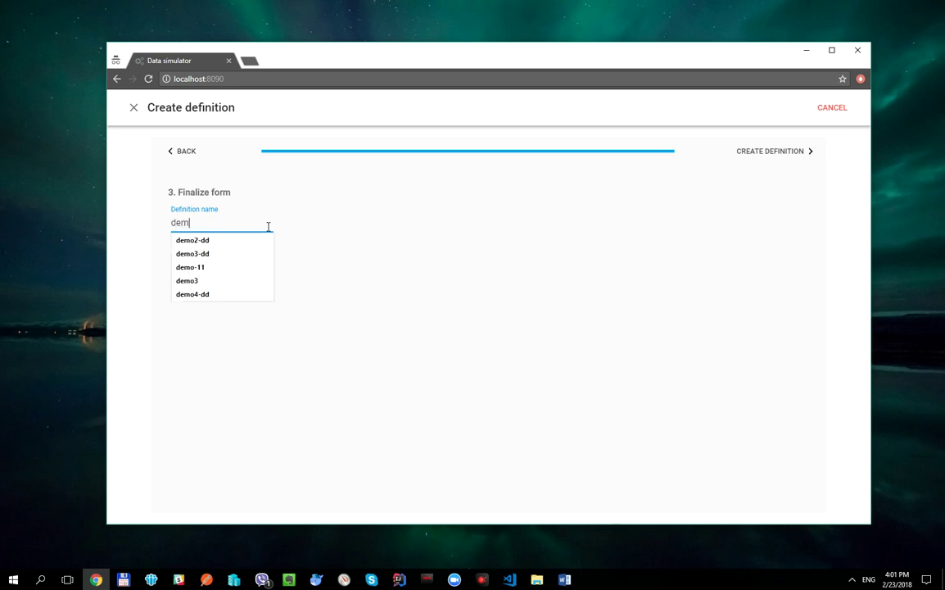
text(o-1)
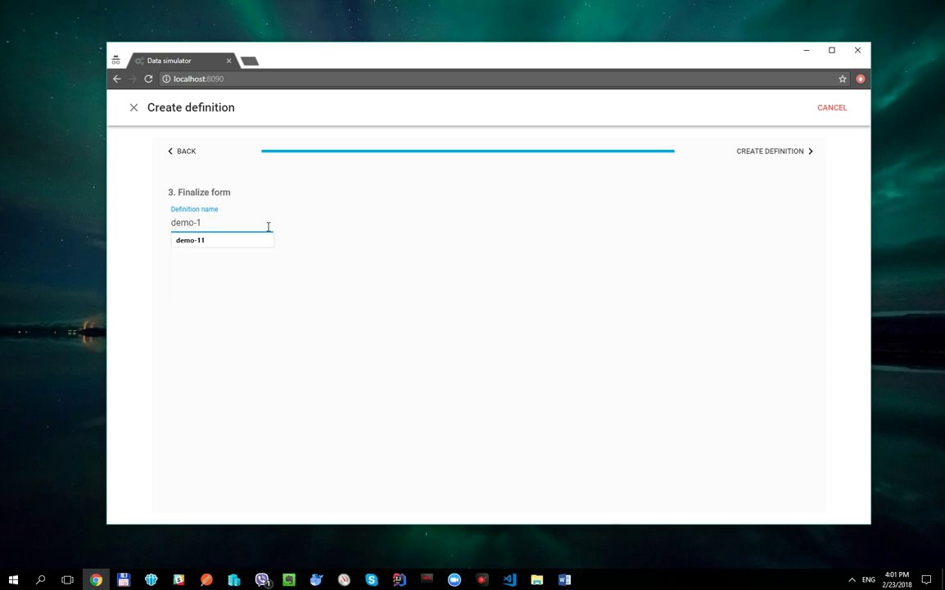
text(-dd)
click(543, 258)
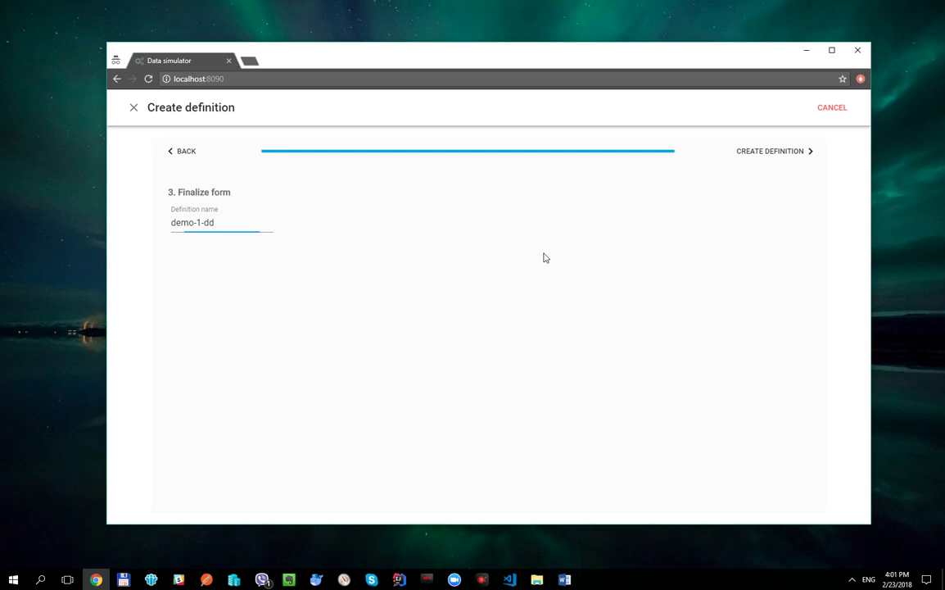
click(785, 154)
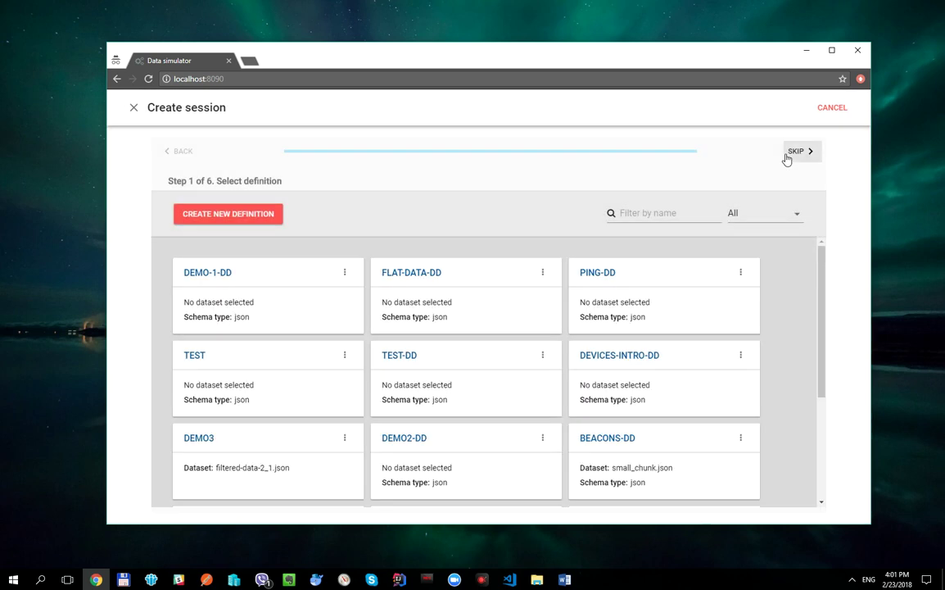
Base the session on DEMO-1-DD and change the timer interval from 5 to 1 second.
click(267, 305)
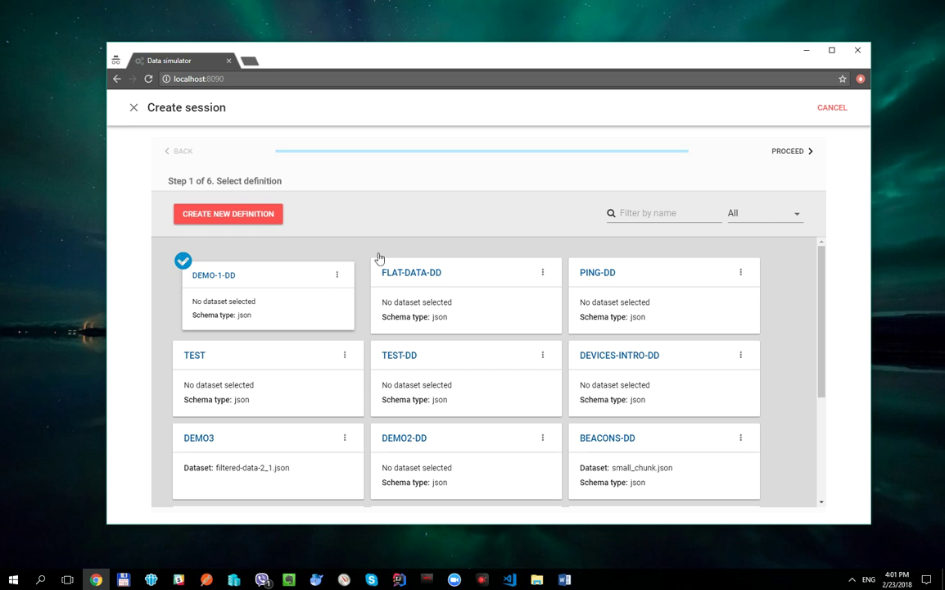
click(788, 152)
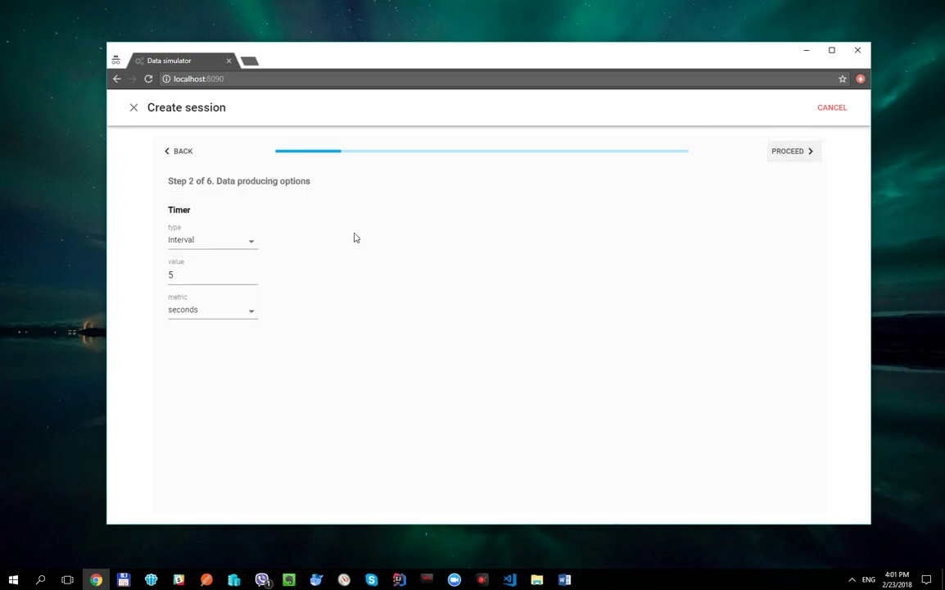
double_click(251, 273)
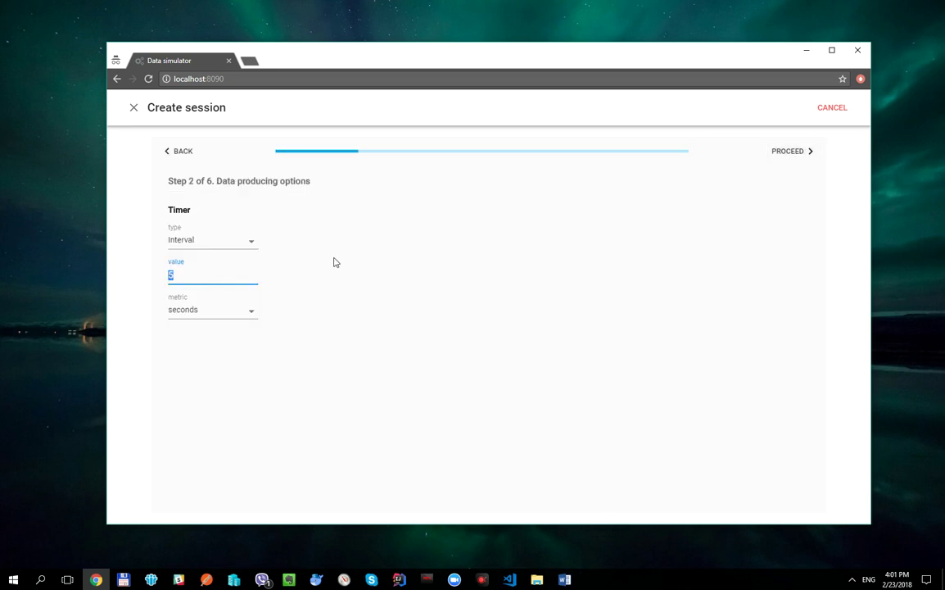
click(344, 261)
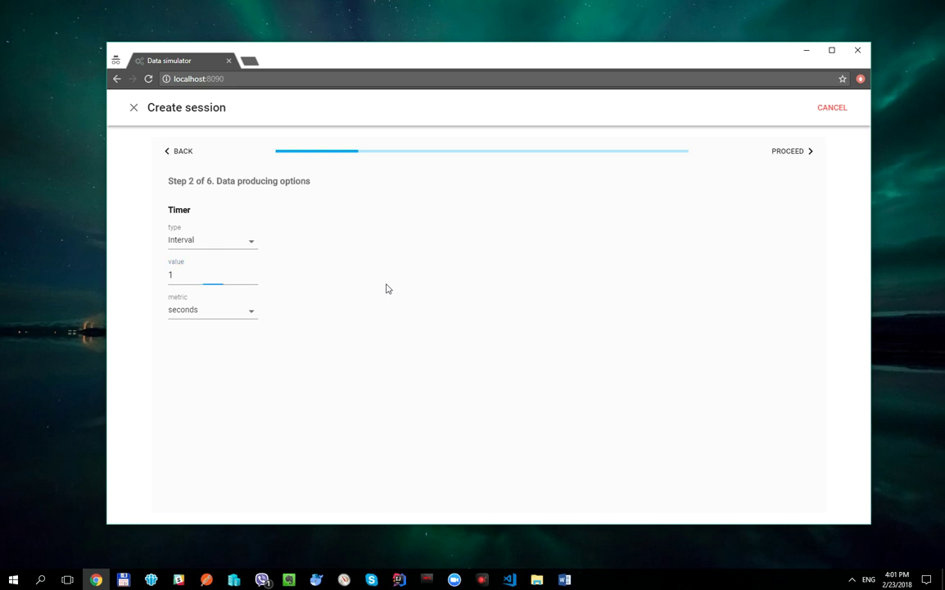
click(798, 154)
Skip device assignment and scroll the data processing rules form back to its top.
click(797, 152)
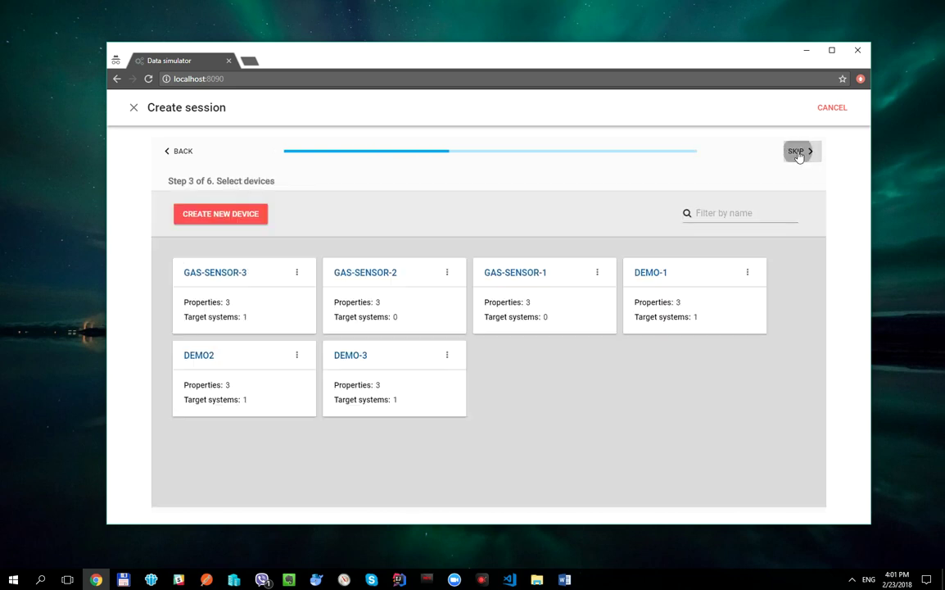
mouse_move(821, 238)
mouse_down()
mouse_move(824, 267)
mouse_move(822, 253)
mouse_up()
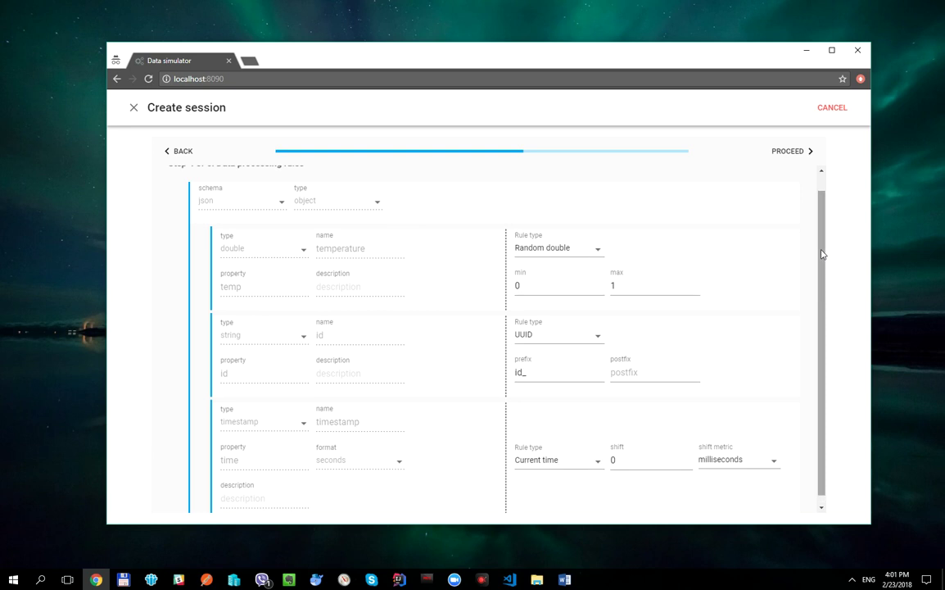
drag(822, 254, 823, 248)
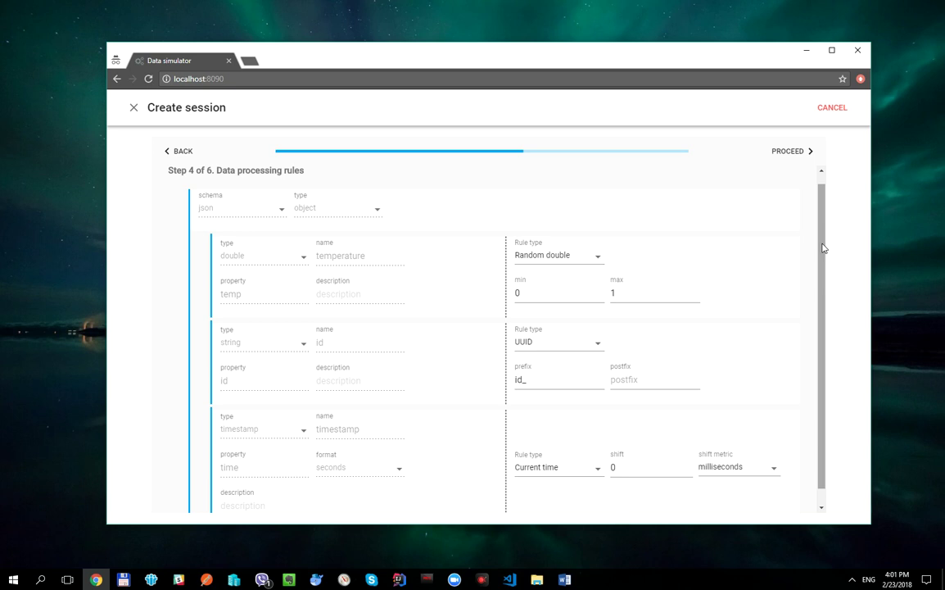
Set the id rule to Literal string with value device-1.
click(600, 344)
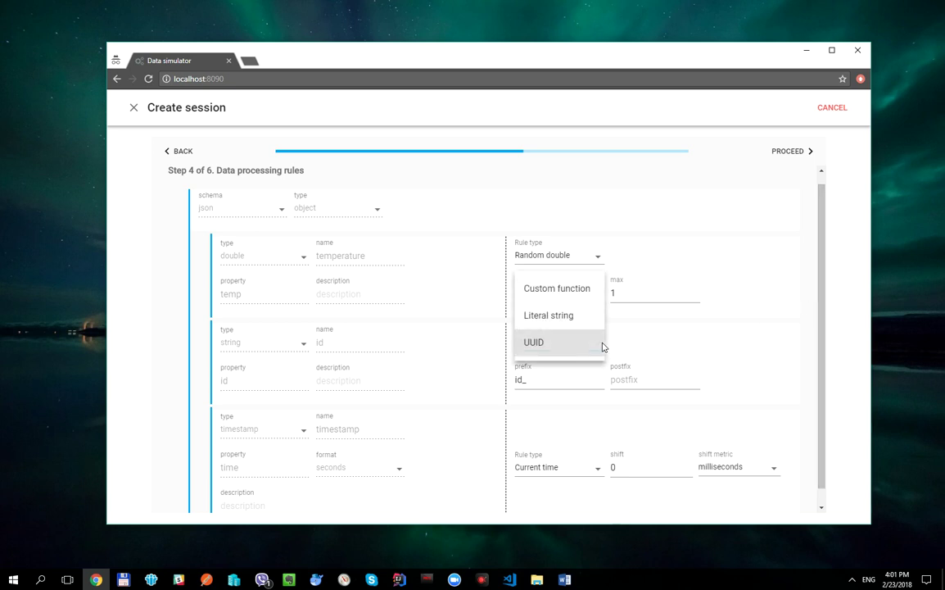
click(737, 370)
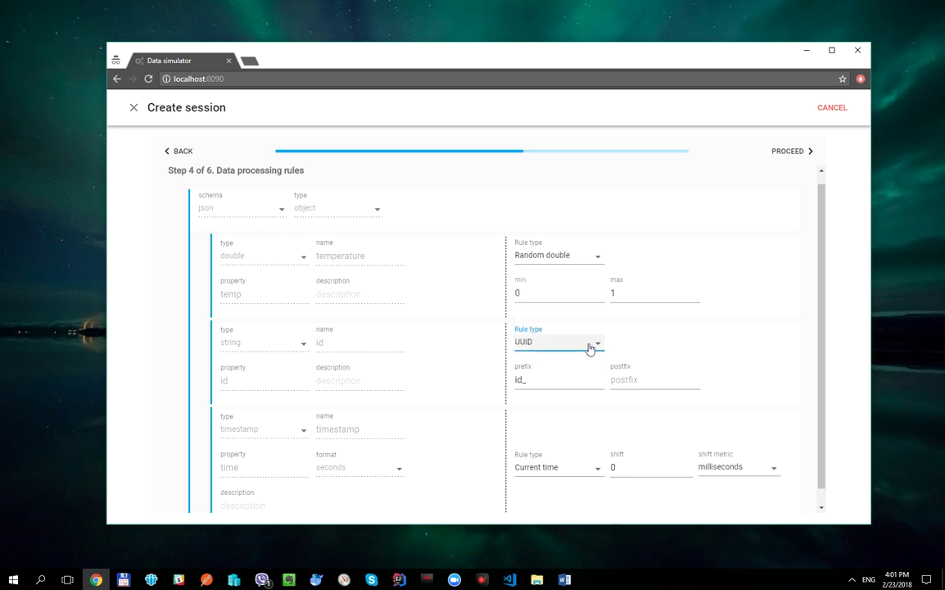
click(595, 344)
click(545, 315)
click(653, 365)
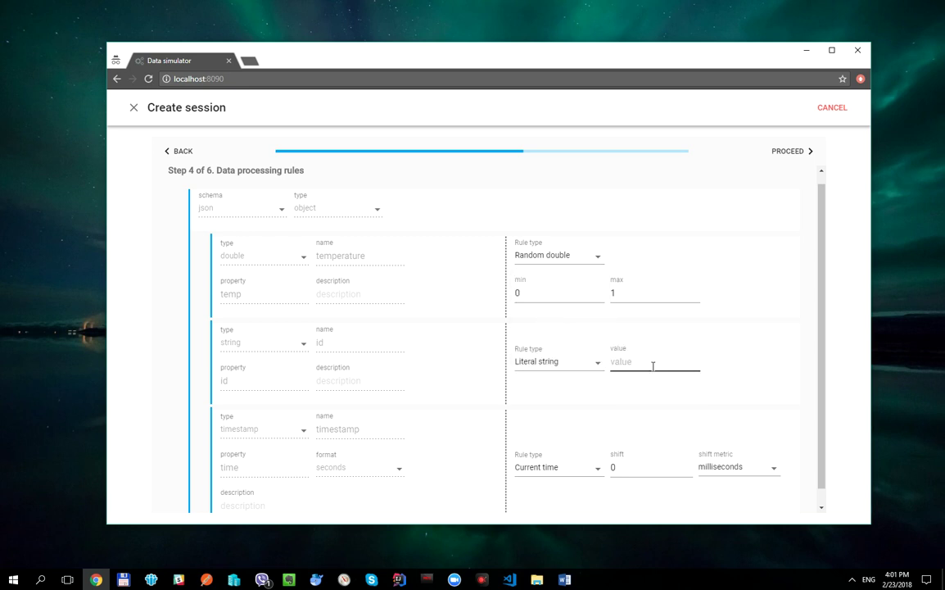
text(device-1)
click(654, 388)
Give temperature a random double range of 20 to 30, keeping timestamp as Current time.
click(598, 262)
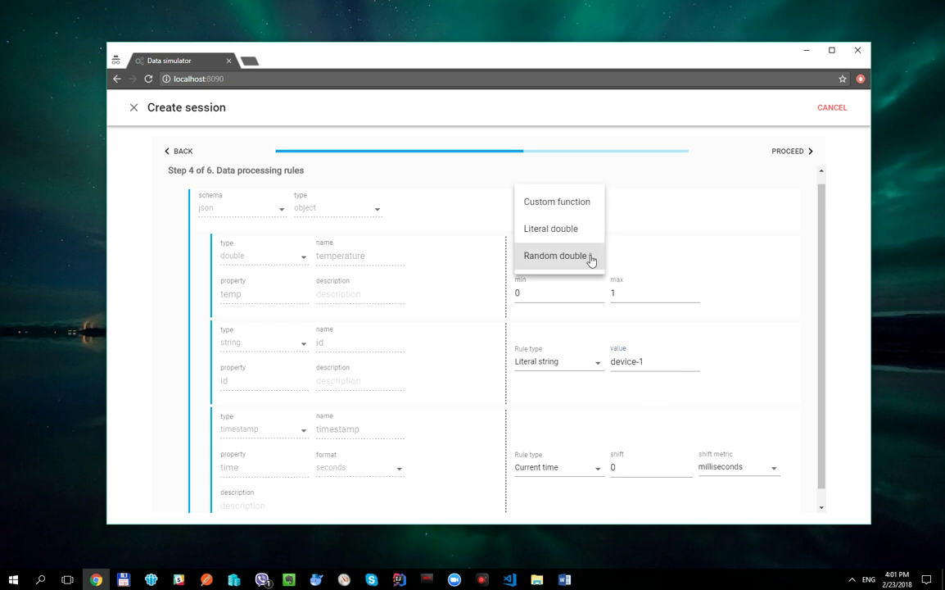
click(593, 261)
double_click(518, 293)
text(20)
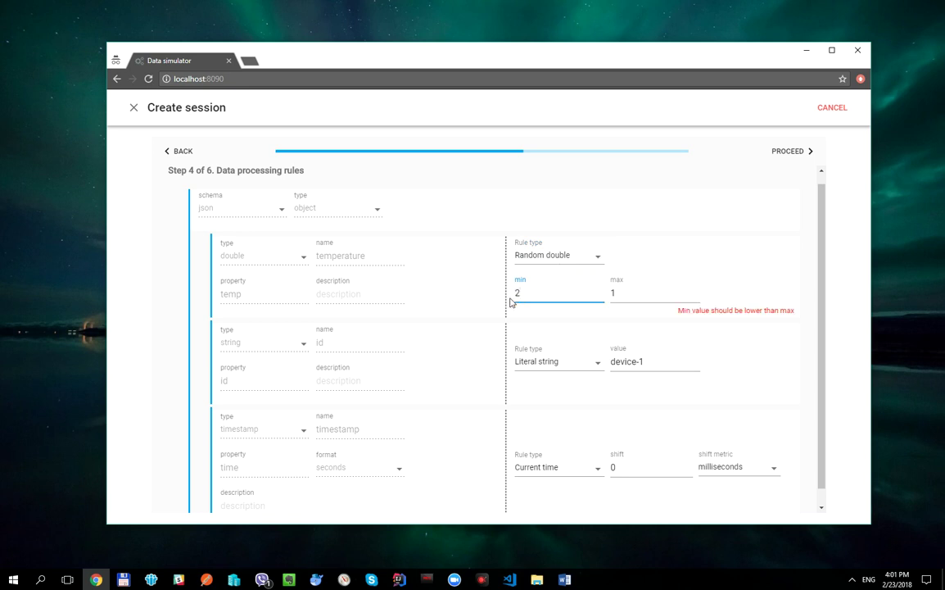
double_click(652, 293)
text(30)
scroll(688, 369, down, 1)
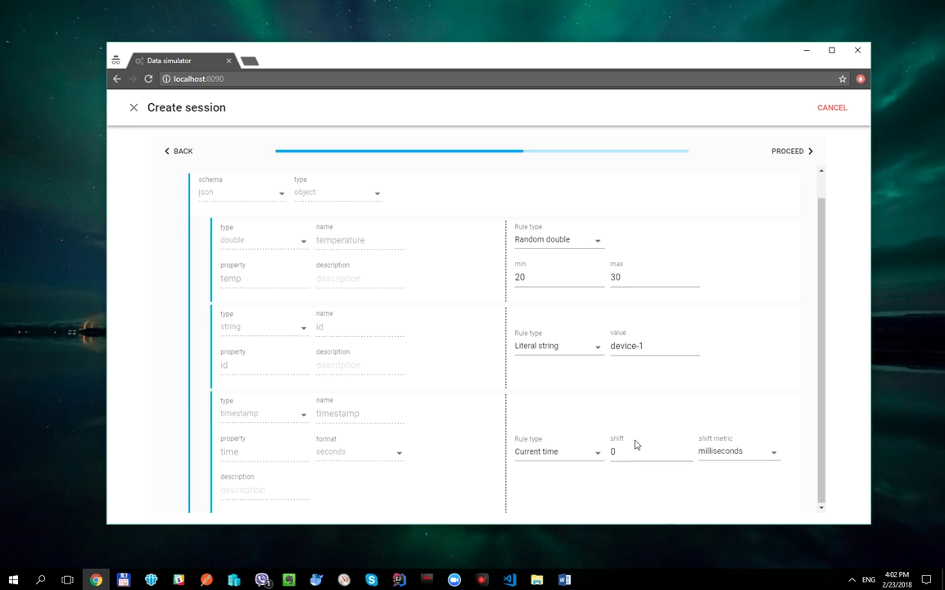
click(594, 453)
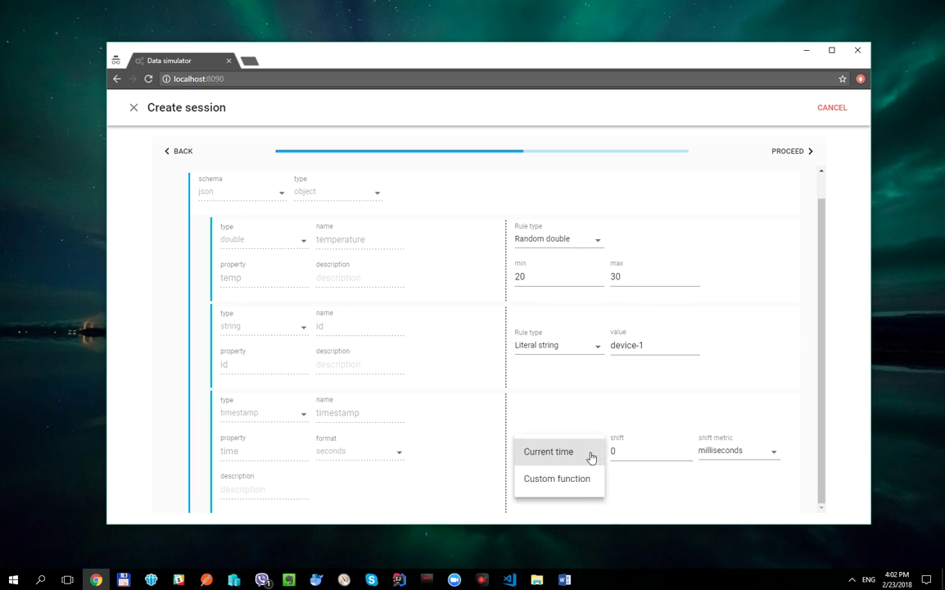
click(592, 453)
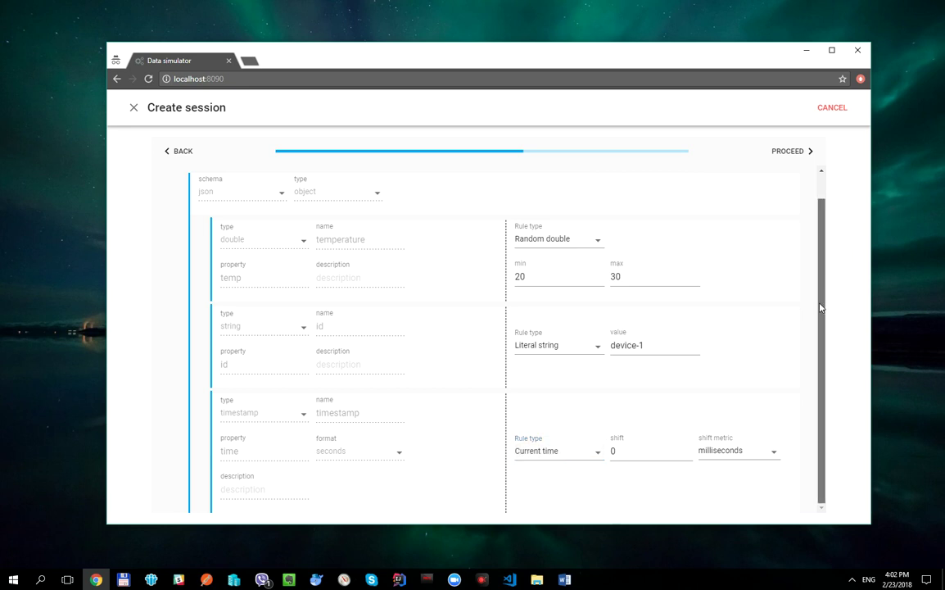
drag(820, 307, 823, 249)
Choose DUMMY as the session's target system.
click(785, 153)
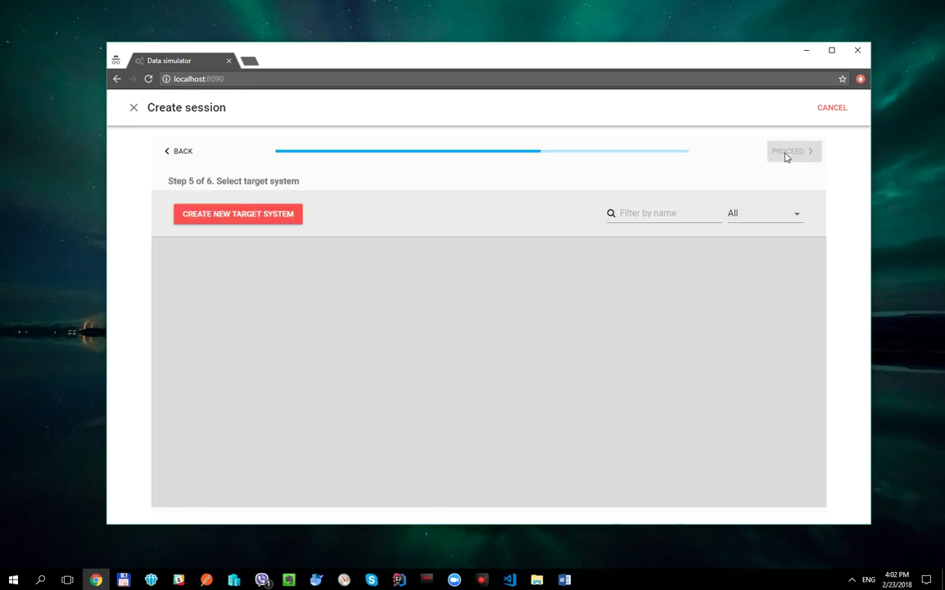
scroll(405, 415, down, 3)
click(310, 429)
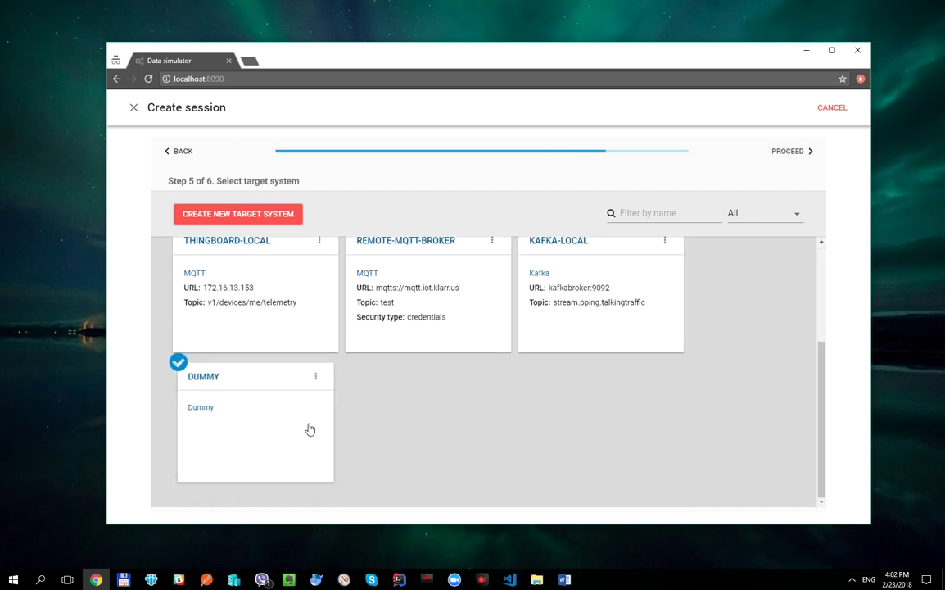
Name the session second-session and create it.
click(794, 155)
click(262, 217)
text(se)
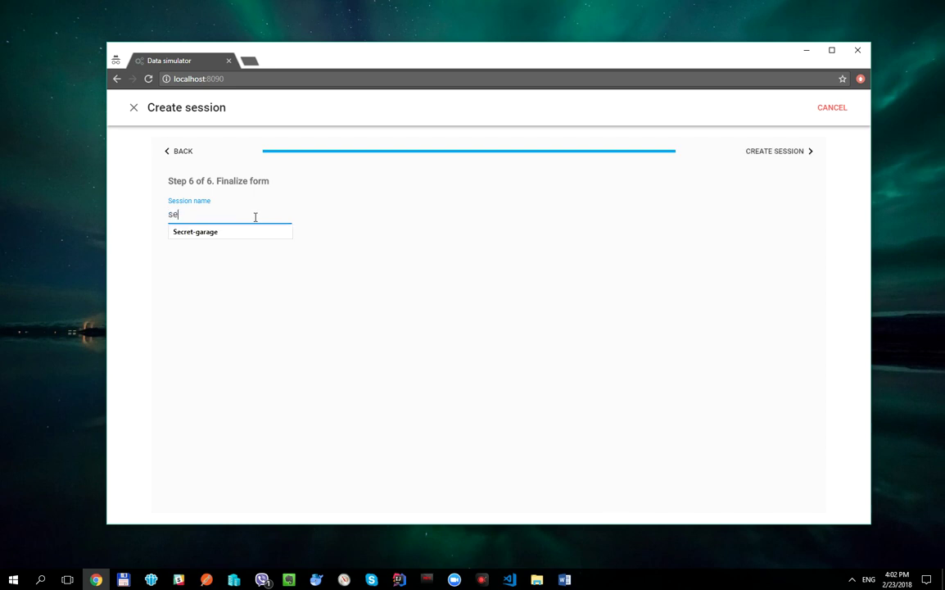
text(cond-sessio)
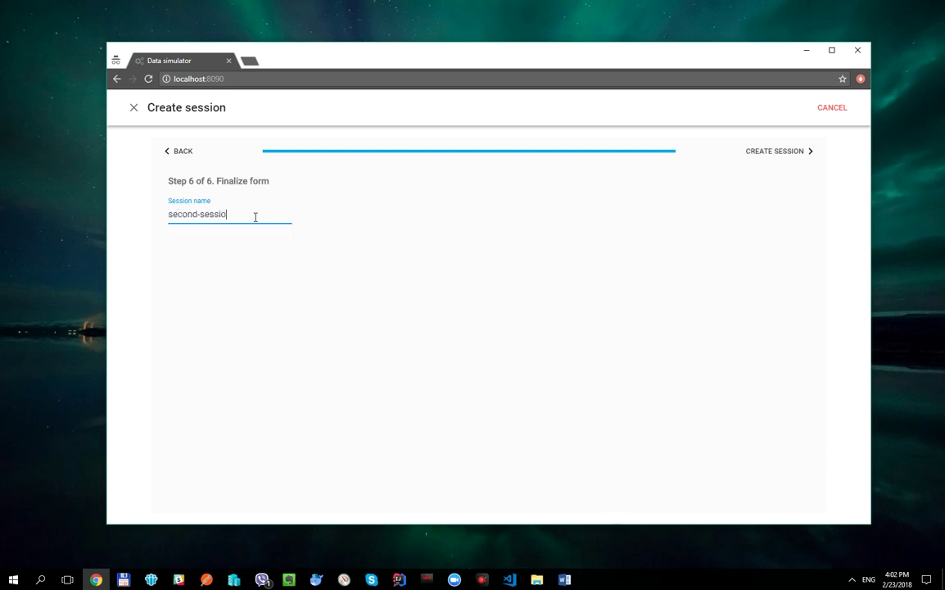
text(n)
click(506, 215)
click(766, 152)
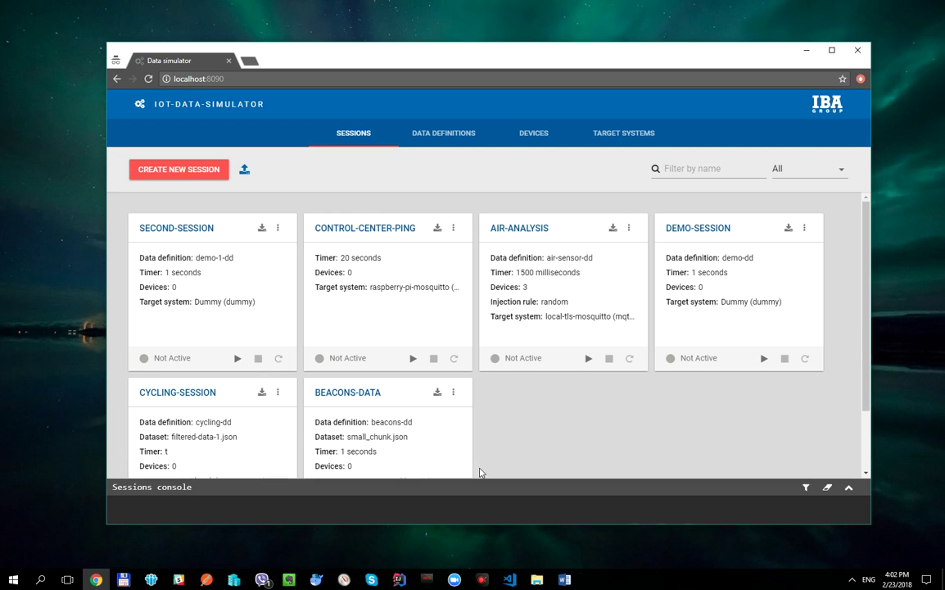
Enlarge the sessions console, then run, pause and stop second-session.
drag(481, 473, 475, 394)
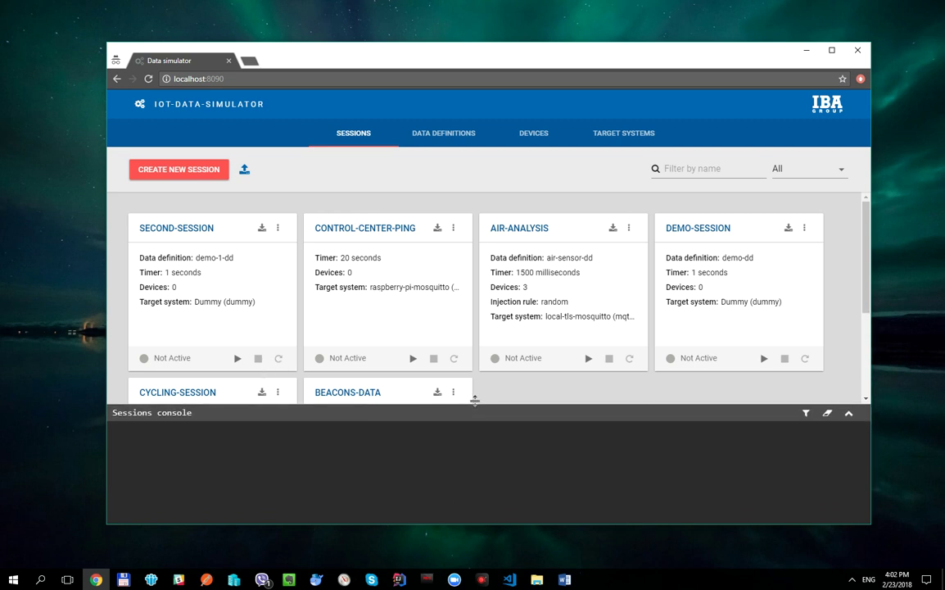
click(237, 358)
drag(508, 403, 506, 384)
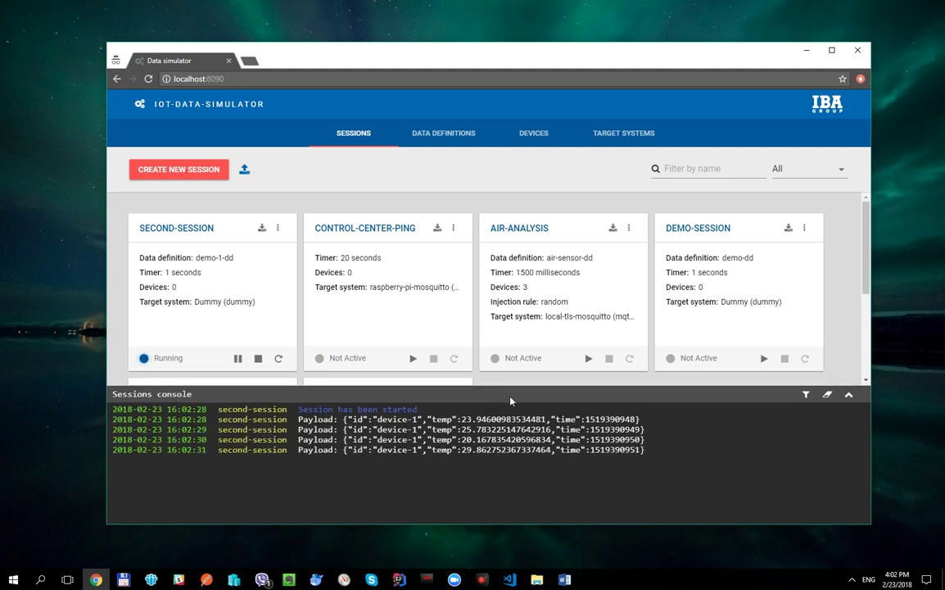
click(238, 359)
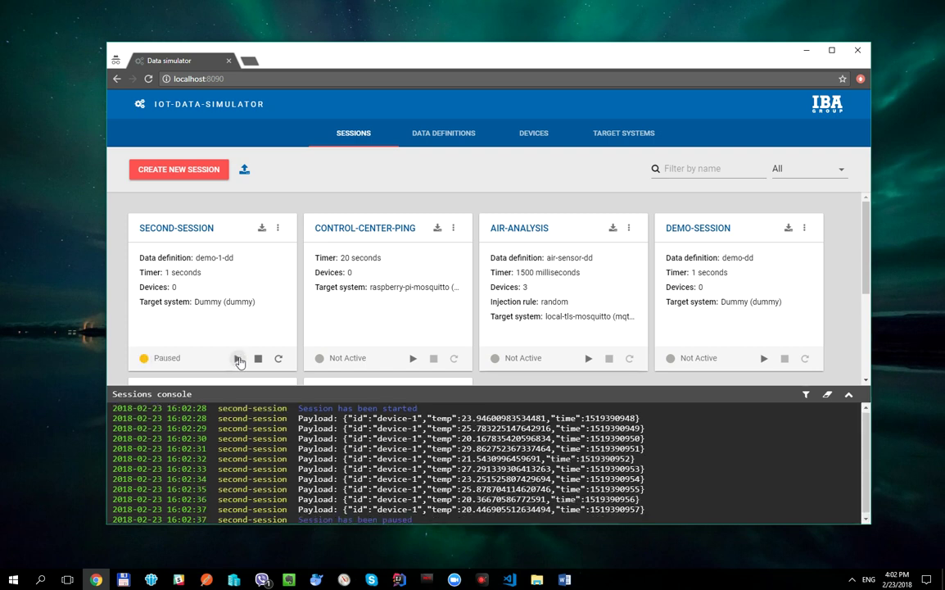
drag(375, 388, 375, 378)
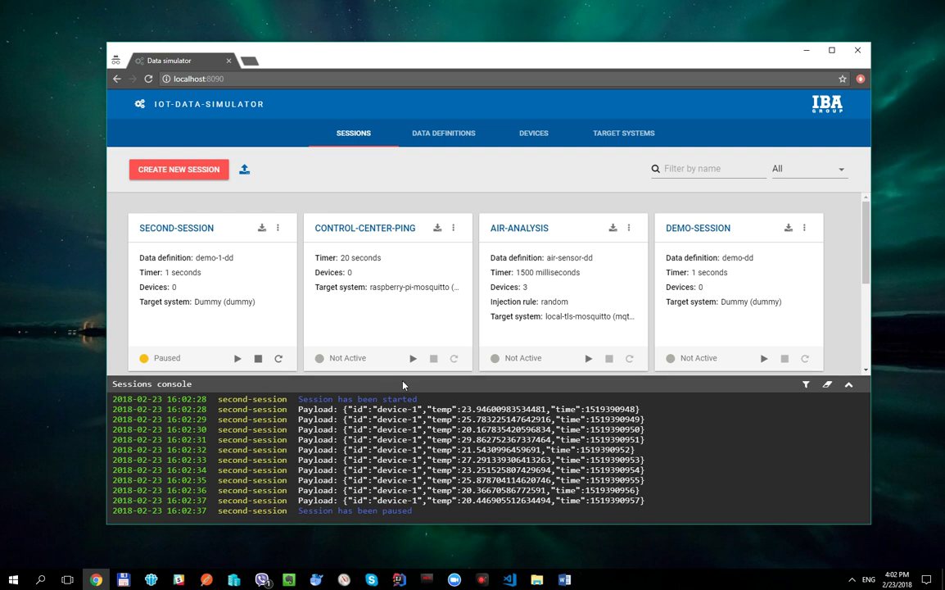
click(827, 386)
Clear the sessions console log and open second-session's options.
click(258, 358)
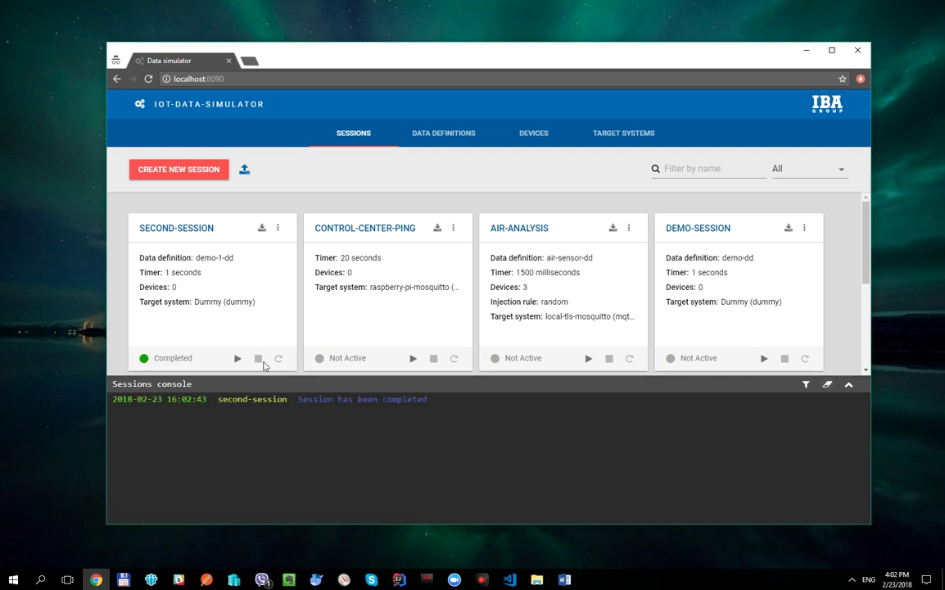
click(827, 385)
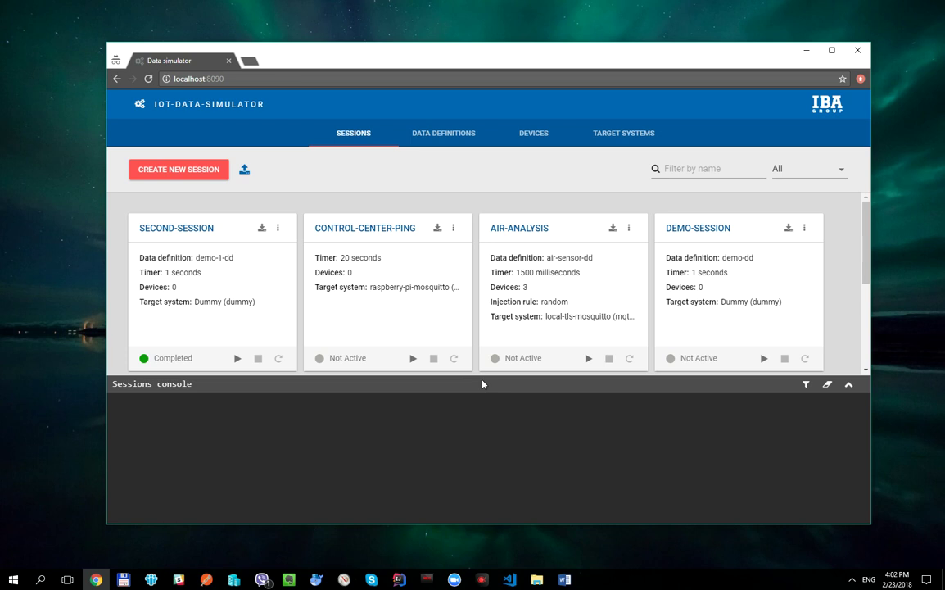
click(278, 228)
From second-session's update, open the demo-1-dd definition for editing and skip to its schema.
click(304, 229)
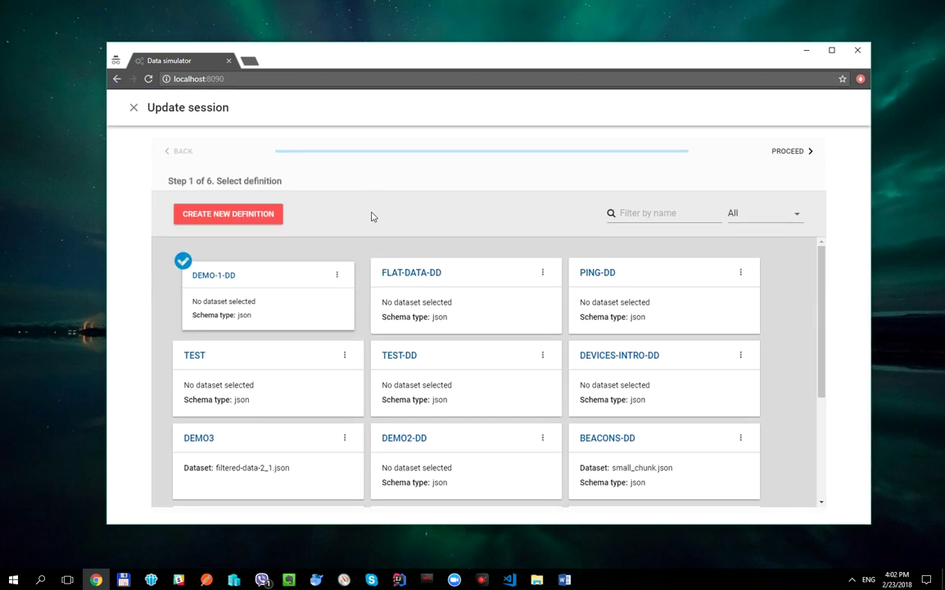
click(337, 274)
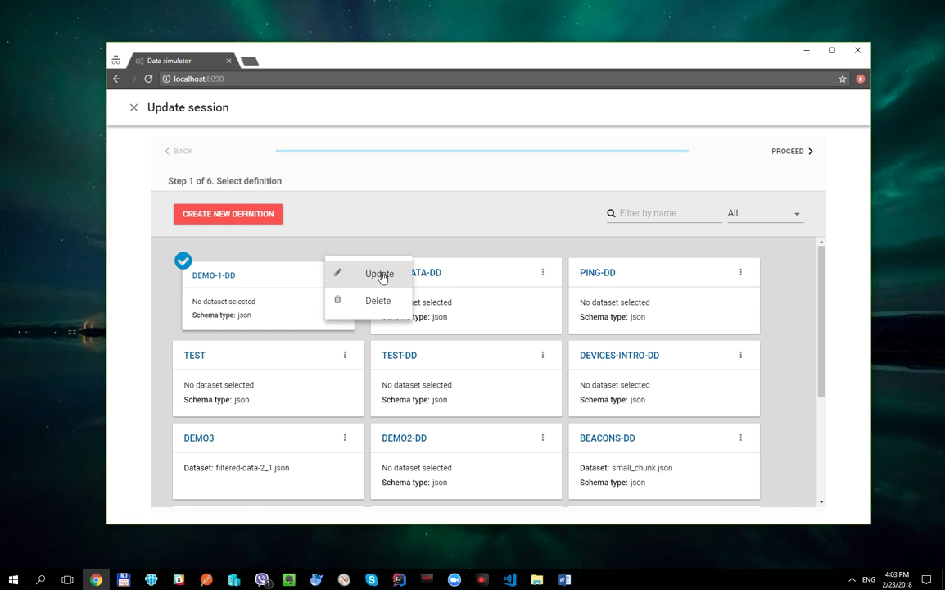
click(379, 275)
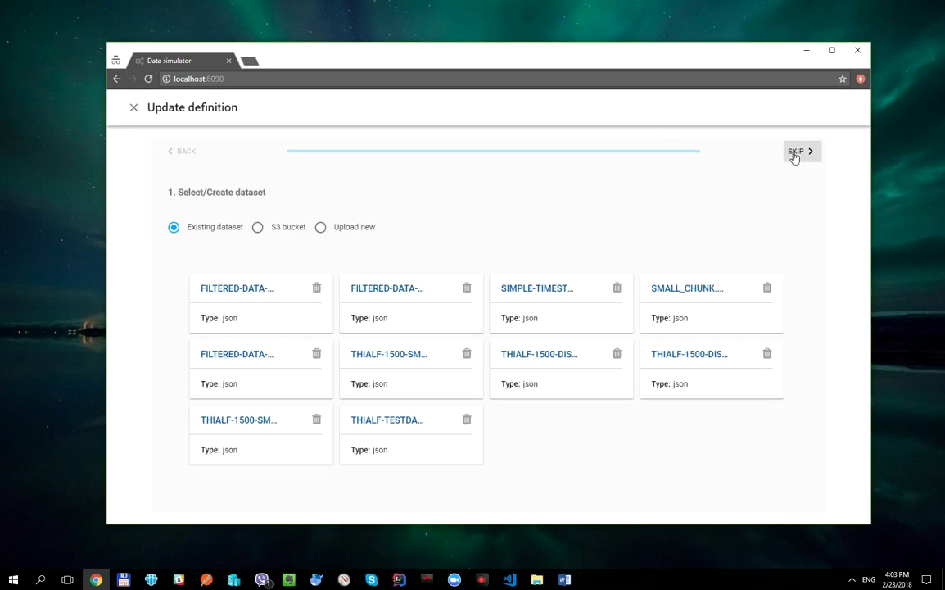
click(790, 152)
Add an object property named 'parent' to the demo-1-dd schema.
click(428, 229)
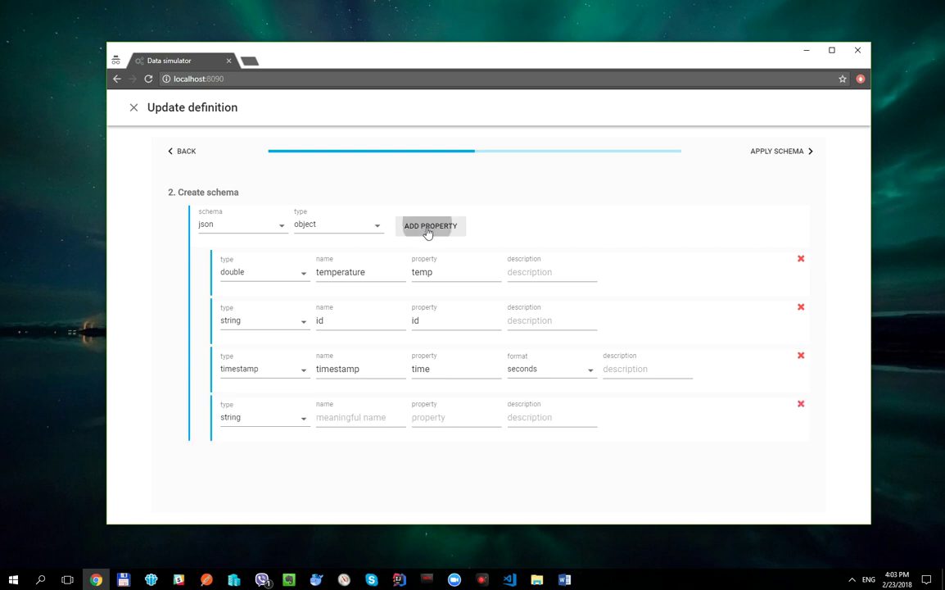
click(290, 423)
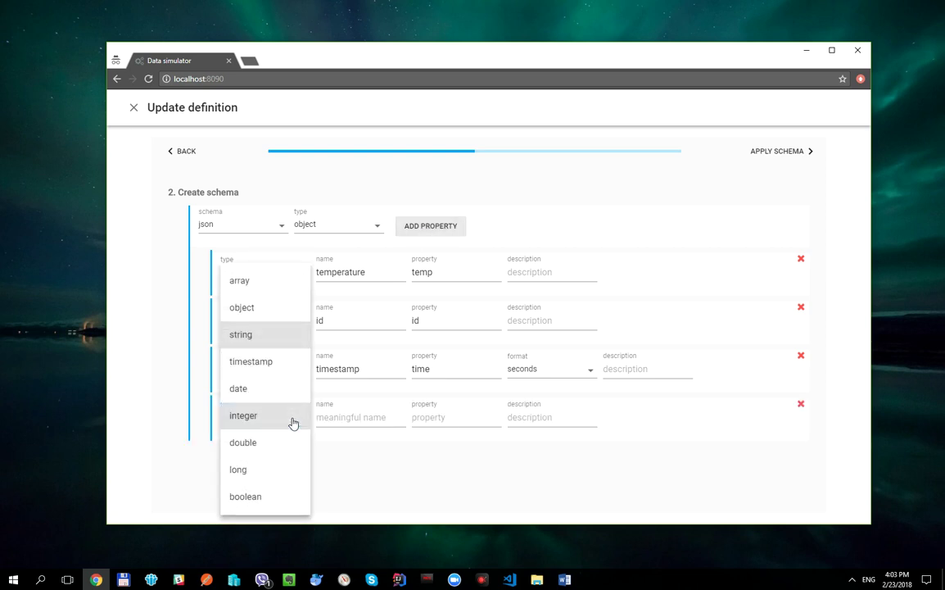
click(268, 311)
click(323, 418)
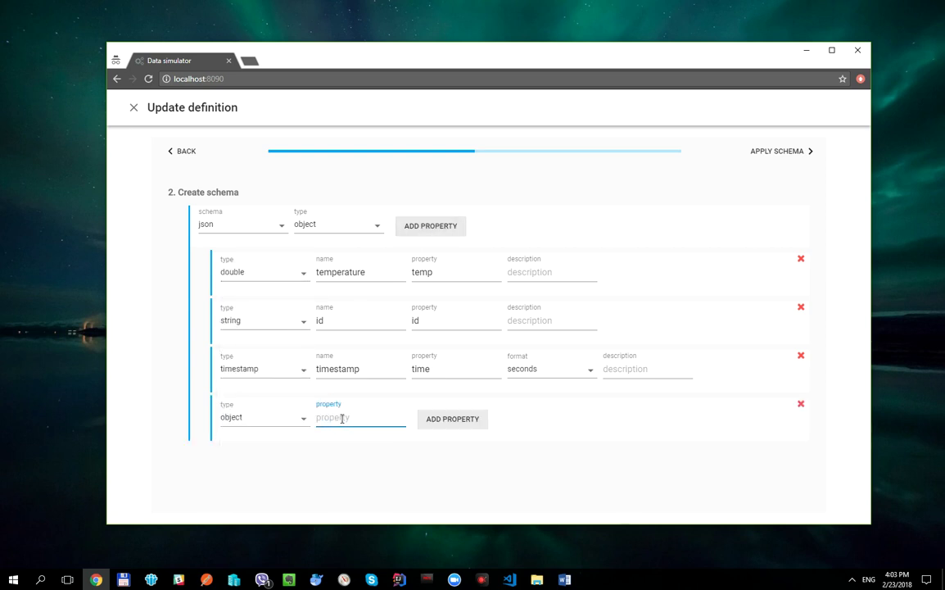
text(parent)
Nest a boolean property 'child' (key 'child') inside parent, then apply the schema and save.
click(468, 425)
click(322, 463)
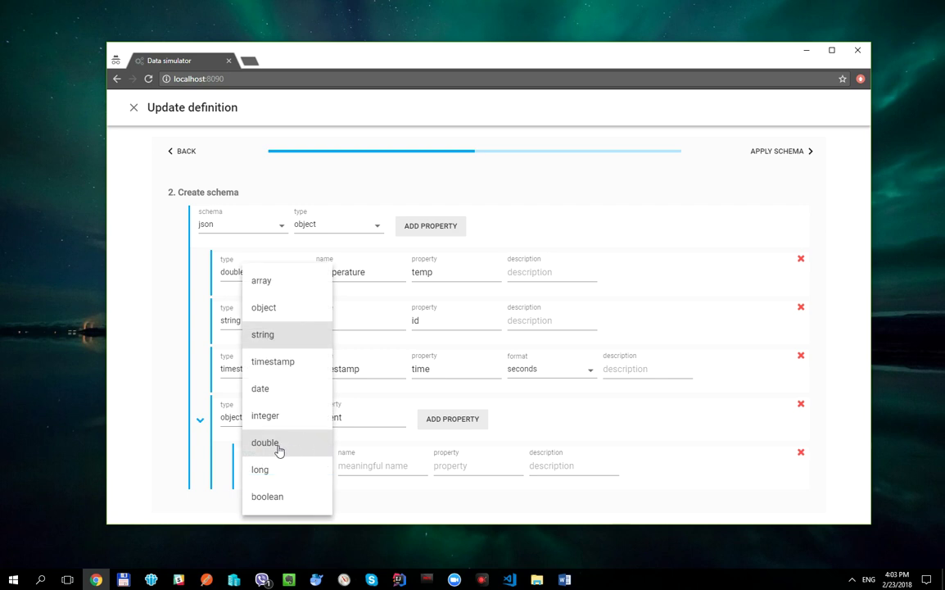
click(270, 497)
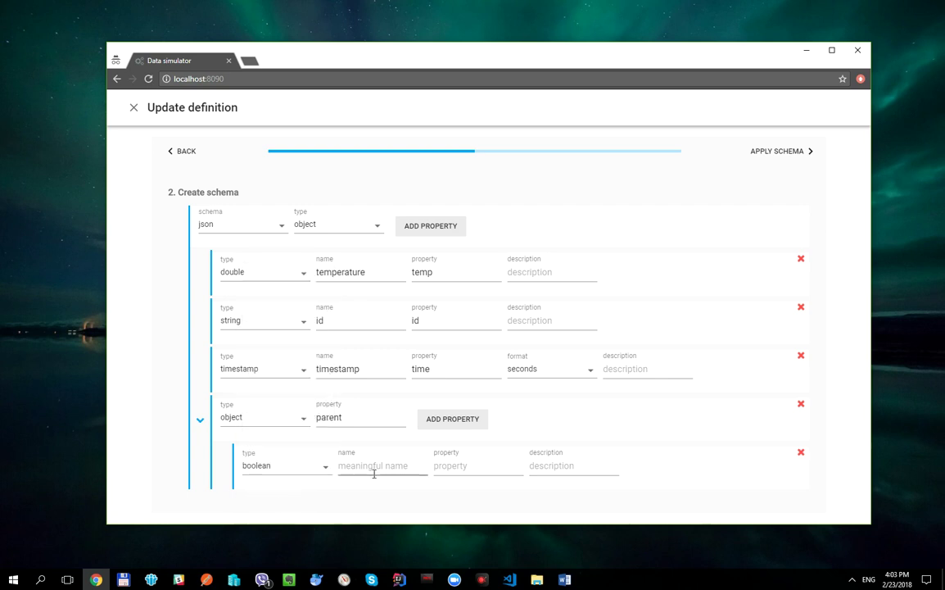
click(372, 467)
text(chil)
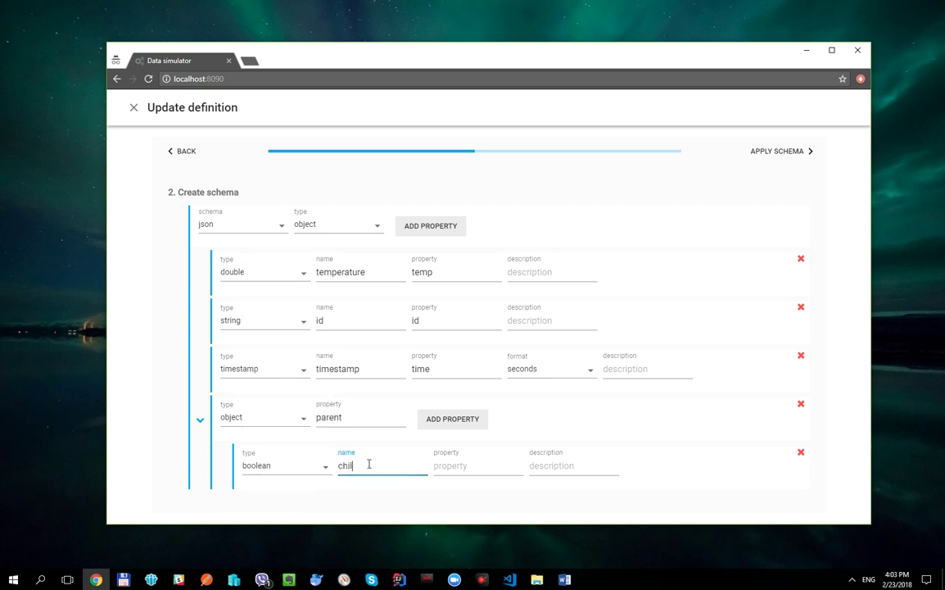
text(d)
click(473, 466)
text(ch)
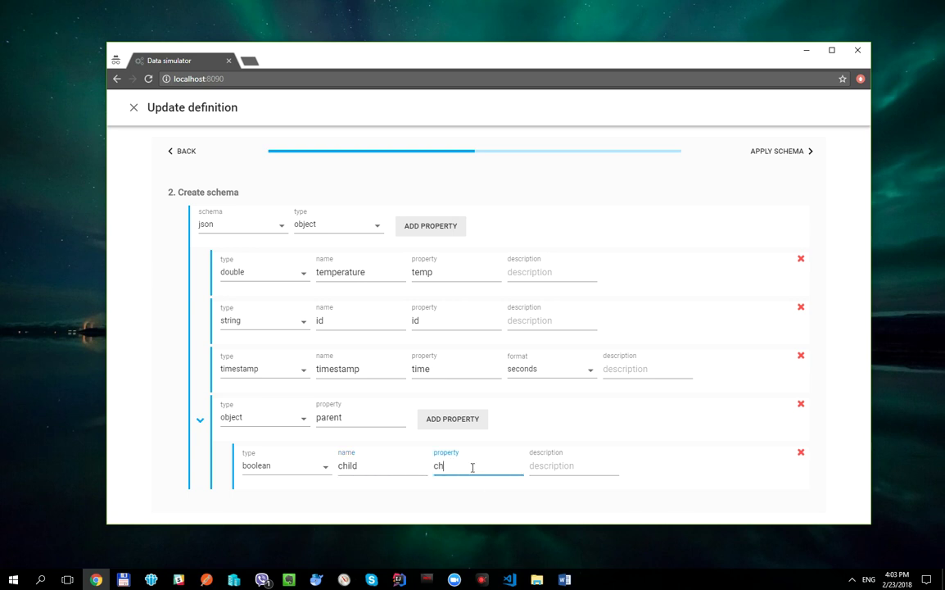
text(ild)
click(506, 509)
click(769, 154)
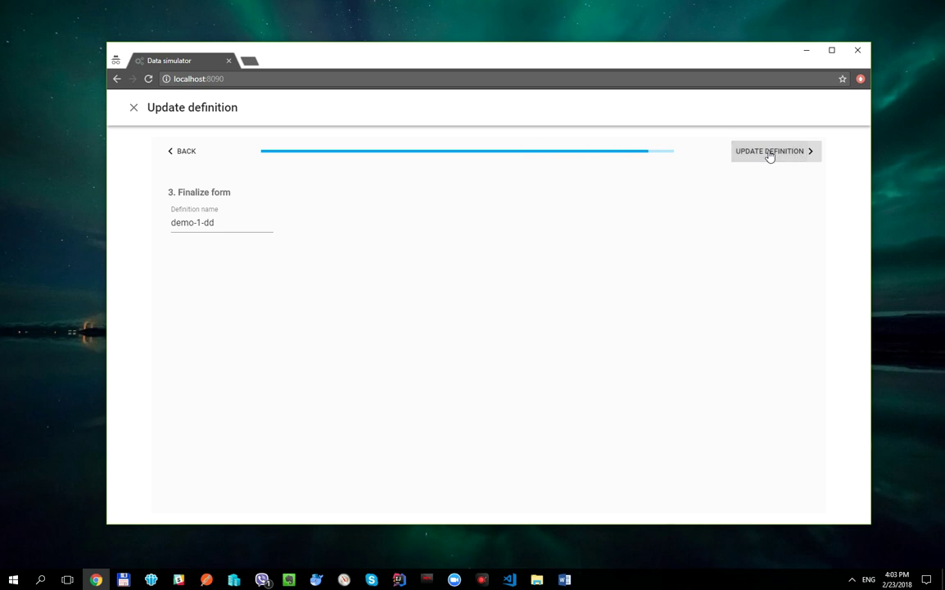
click(770, 154)
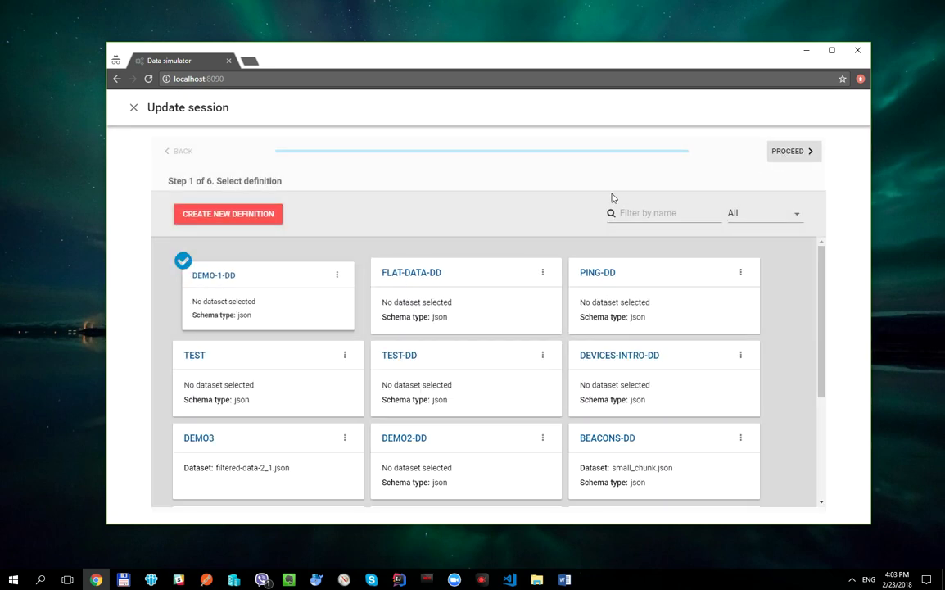
Move past the definition, timer and device steps, review the Random boolean rule for child, and continue.
click(795, 156)
click(795, 156)
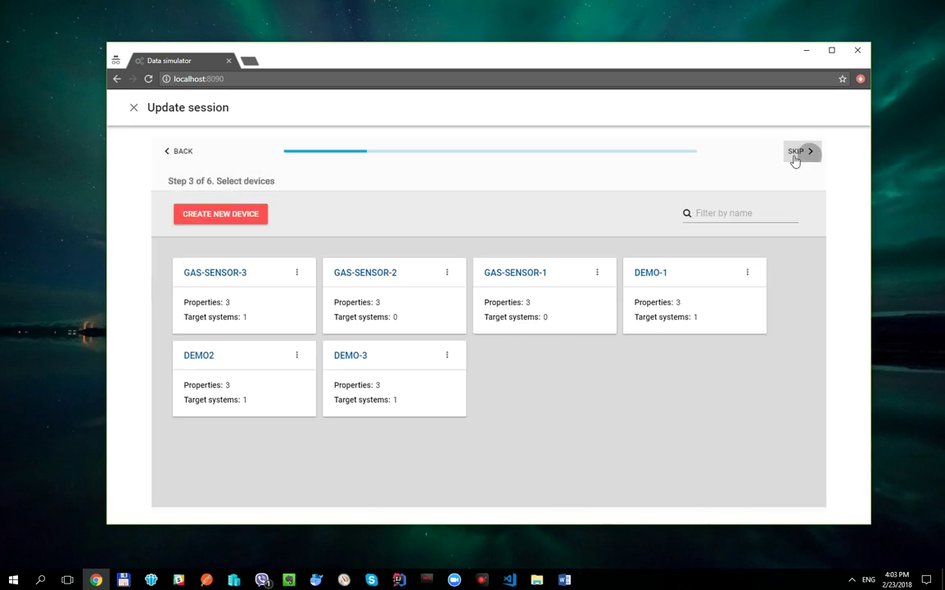
click(794, 156)
scroll(774, 330, down, 1)
scroll(774, 331, down, 1)
scroll(783, 298, up, 1)
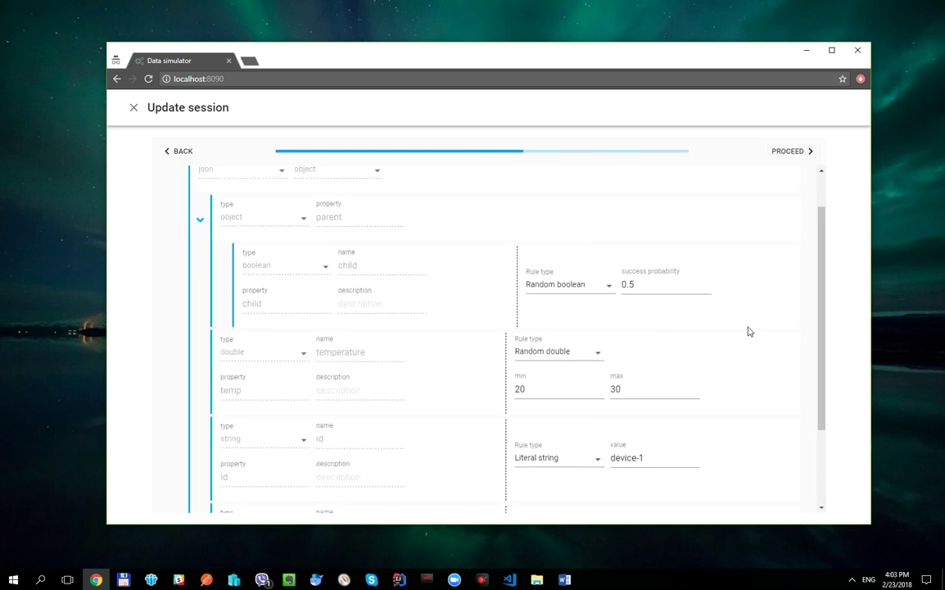
drag(821, 302, 823, 292)
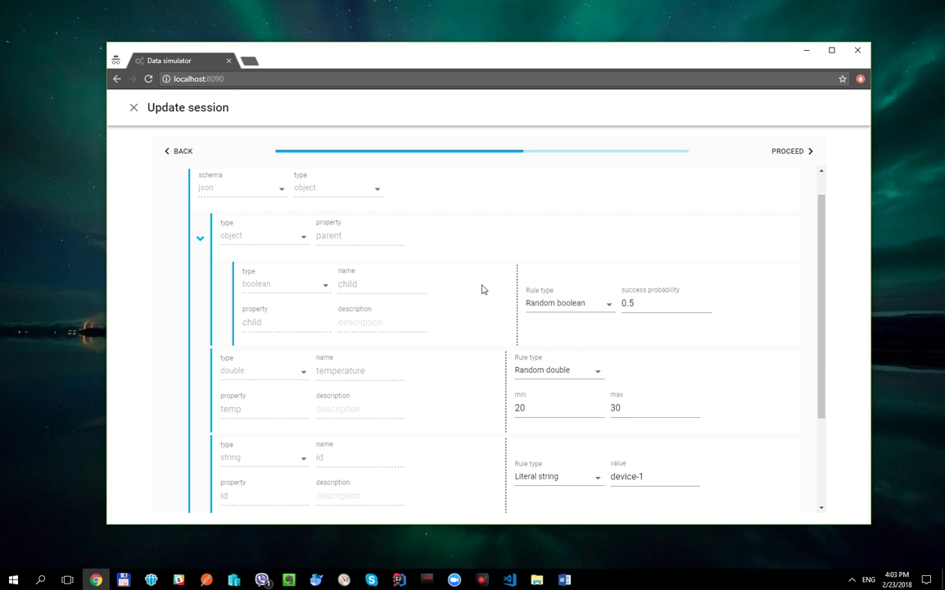
click(785, 156)
Save the updated second-session, run it until payloads show random parent.child booleans, then stop it.
click(785, 155)
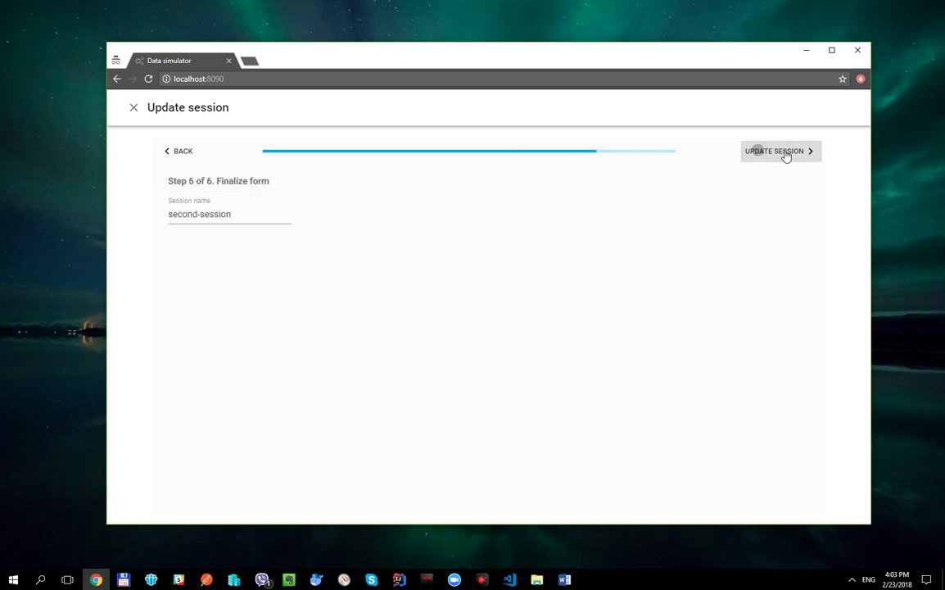
click(778, 151)
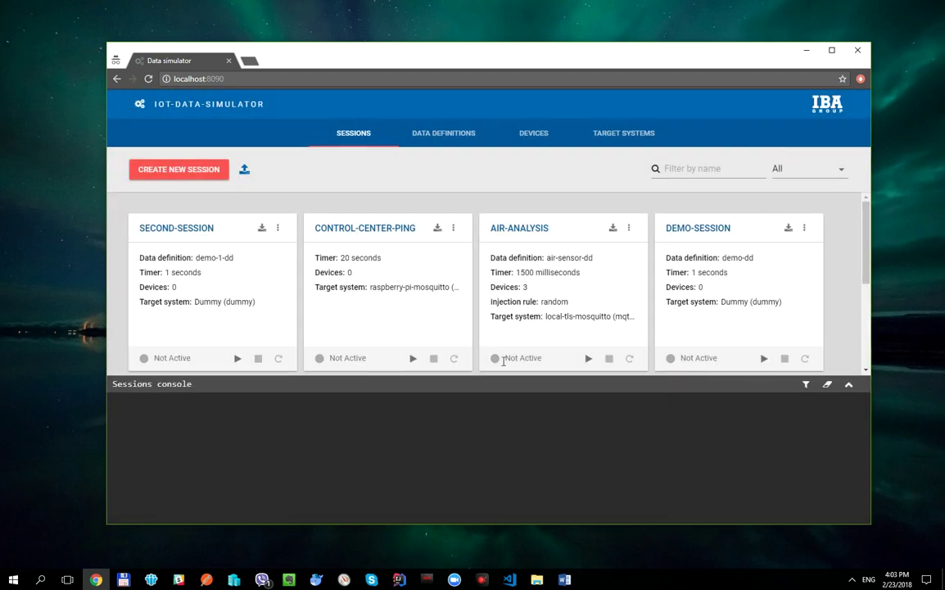
click(239, 359)
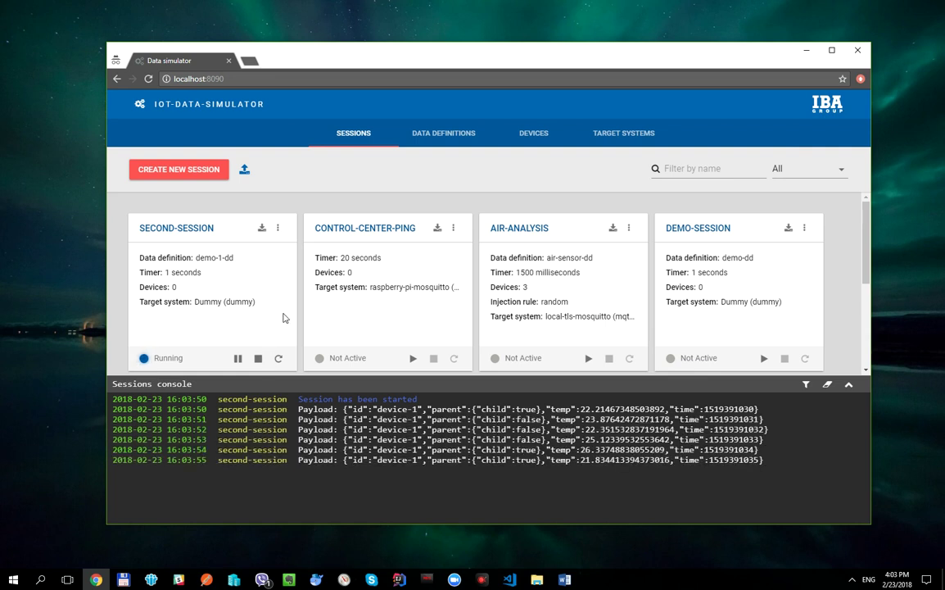
click(258, 360)
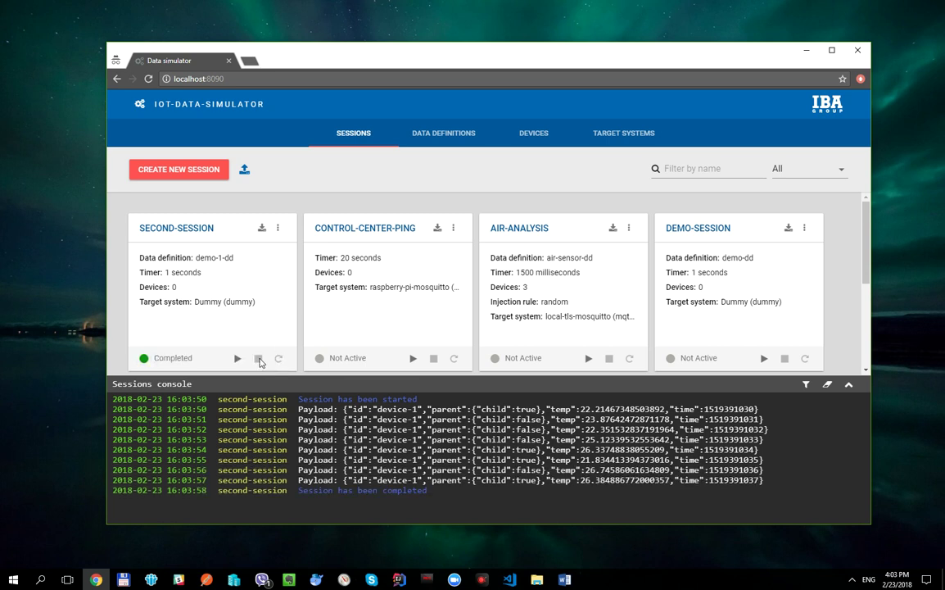